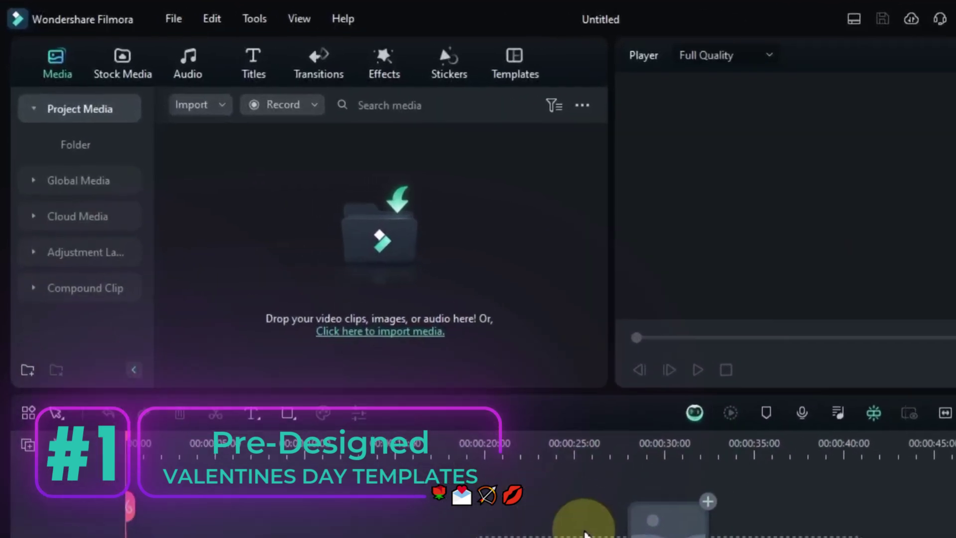
Step: Preview Lovely Valentine and another Valentine template, then pick the Valentines Cards template
click(514, 81)
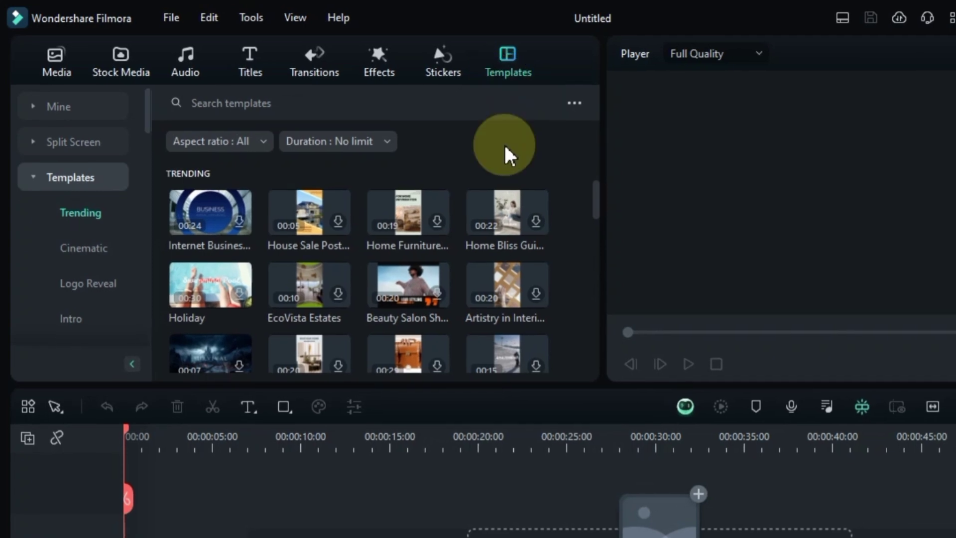
scroll(537, 263, down, 2)
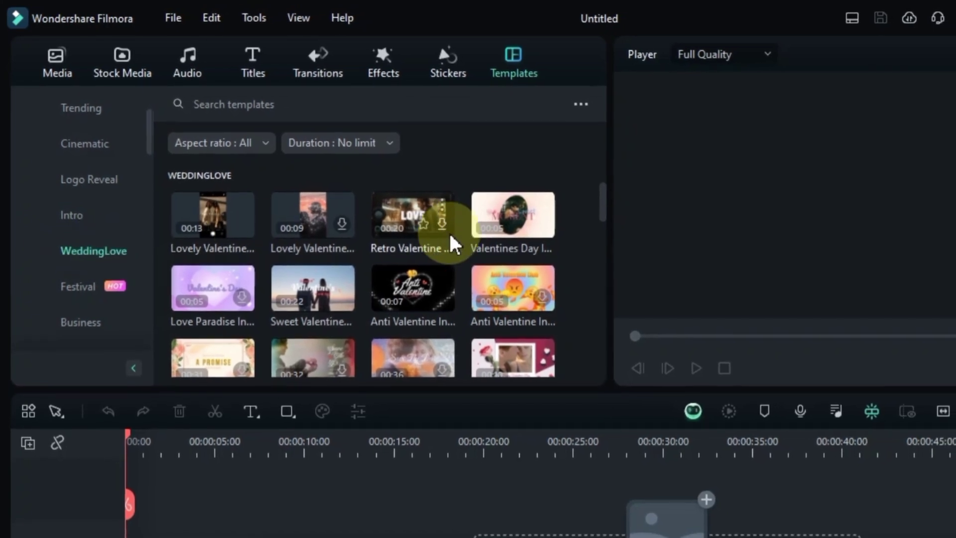
scroll(452, 243, down, 2)
scroll(456, 241, down, 3)
scroll(456, 241, down, 2)
scroll(458, 240, down, 3)
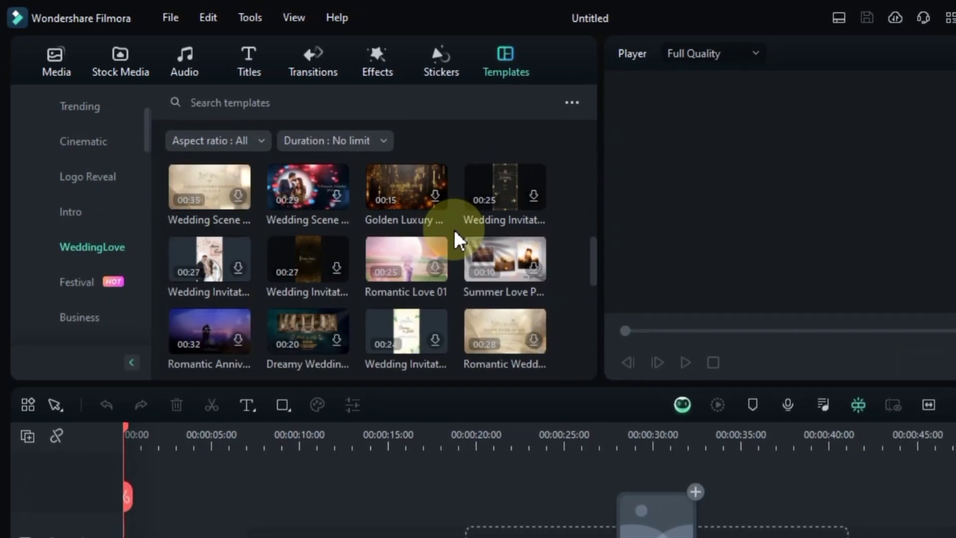
scroll(456, 241, down, 2)
scroll(456, 237, down, 3)
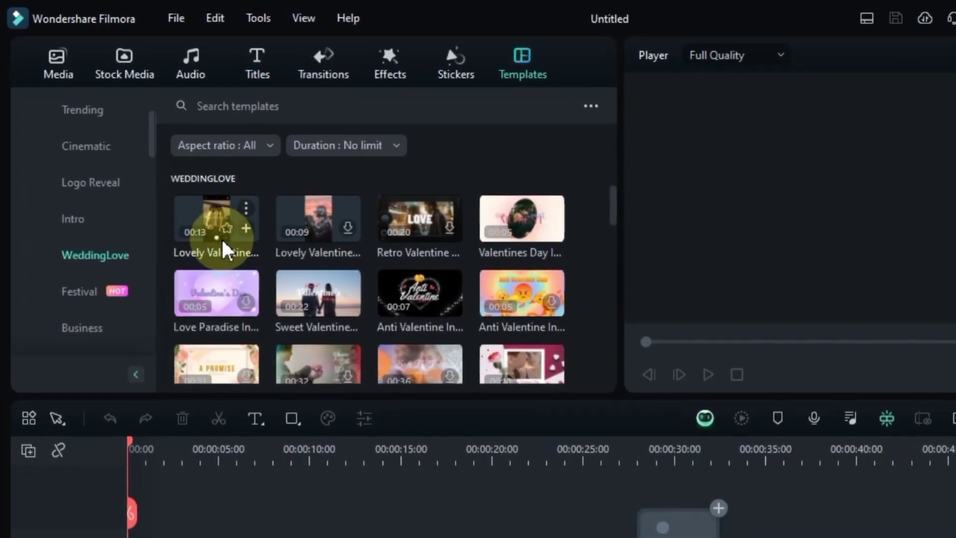
click(210, 250)
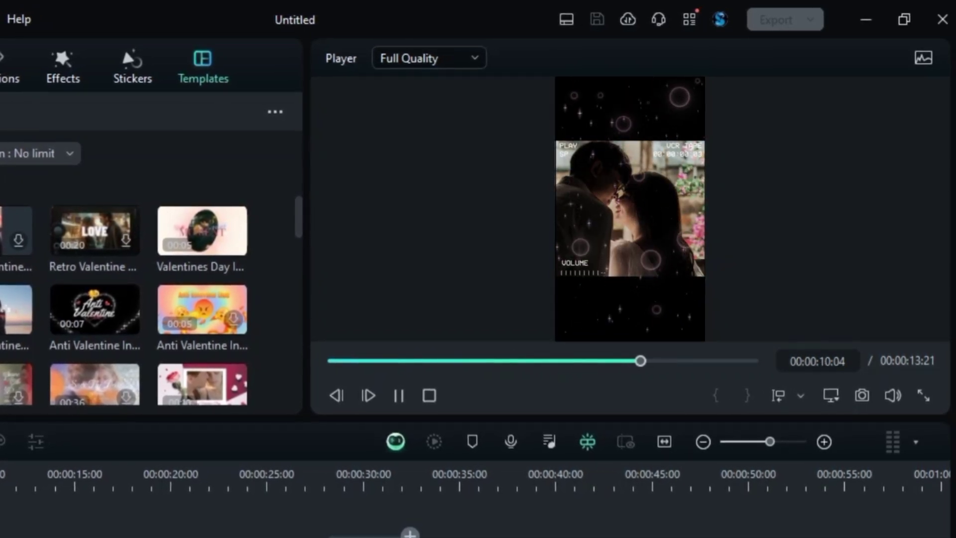
click(412, 408)
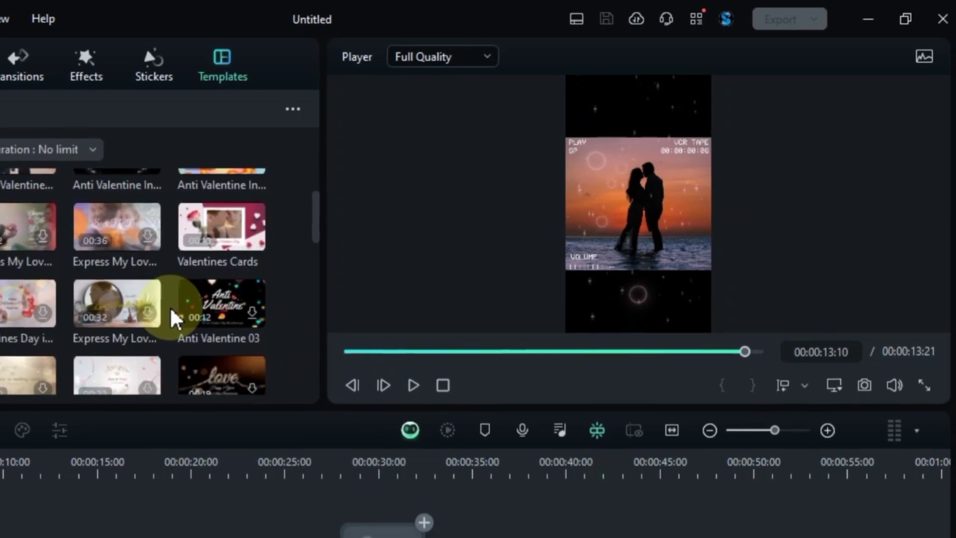
click(11, 310)
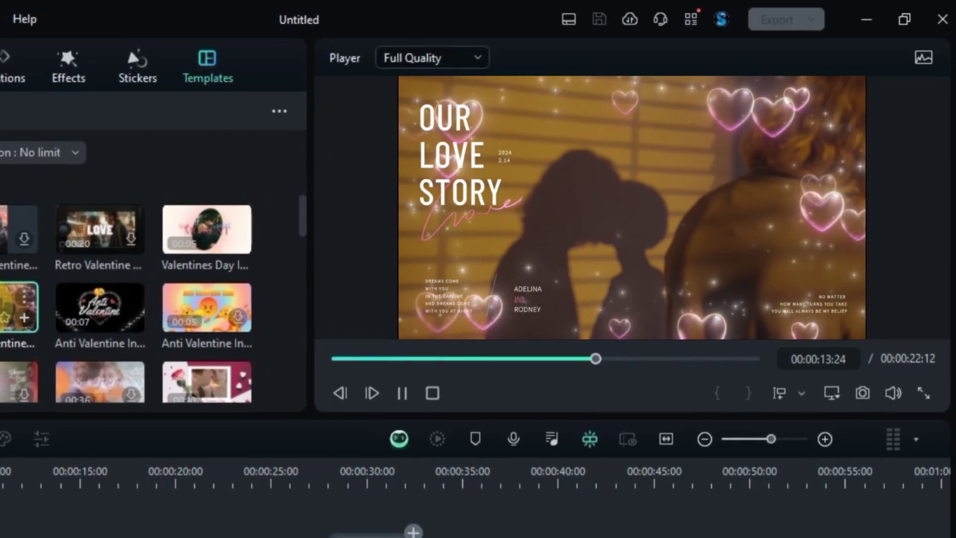
click(400, 396)
mouse_move(95, 312)
scroll(139, 346, down, 2)
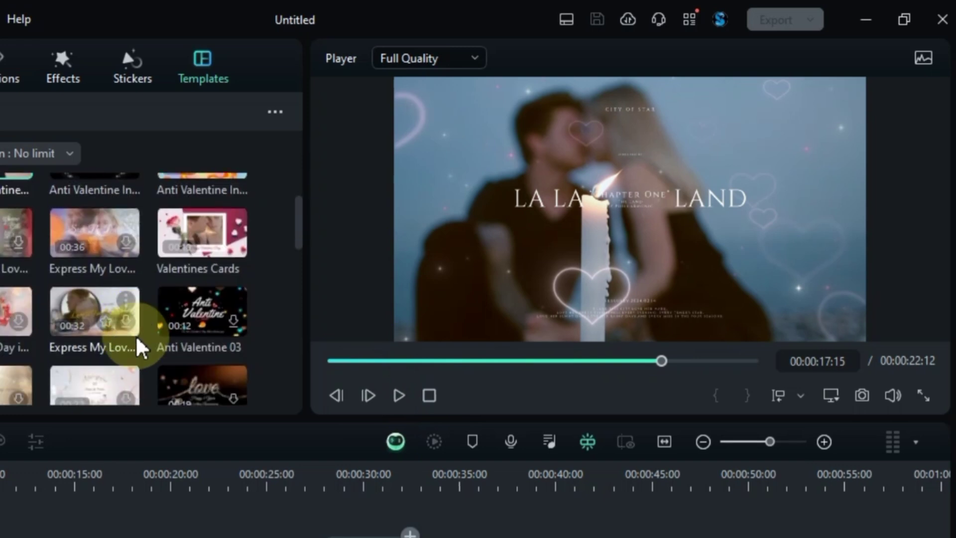
click(190, 269)
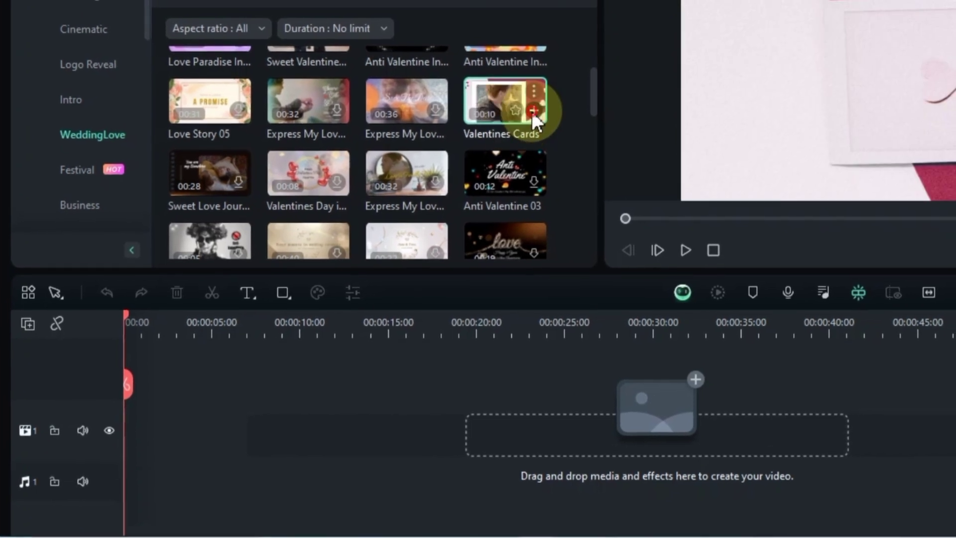
Step: Add Valentines Cards to the timeline and play it in its replace-material window
click(532, 112)
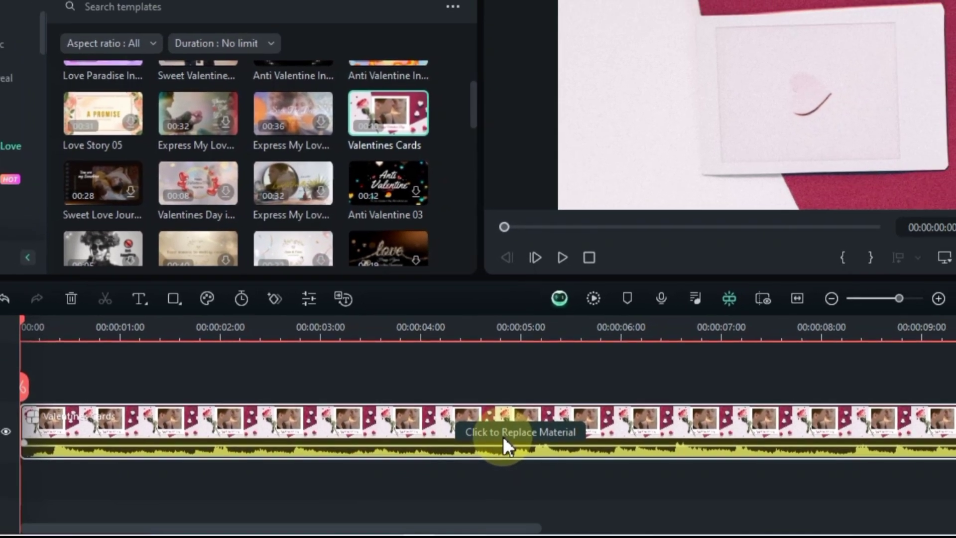
click(502, 440)
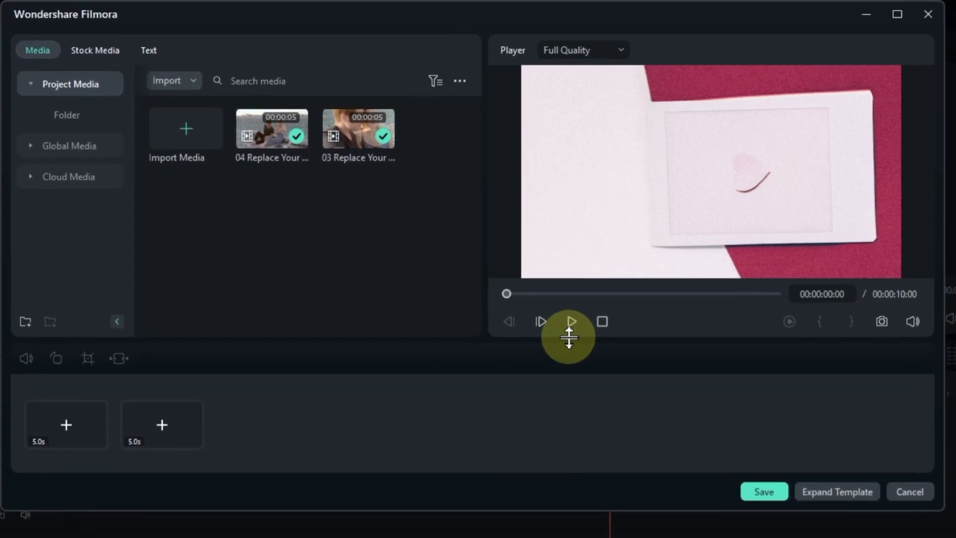
click(573, 323)
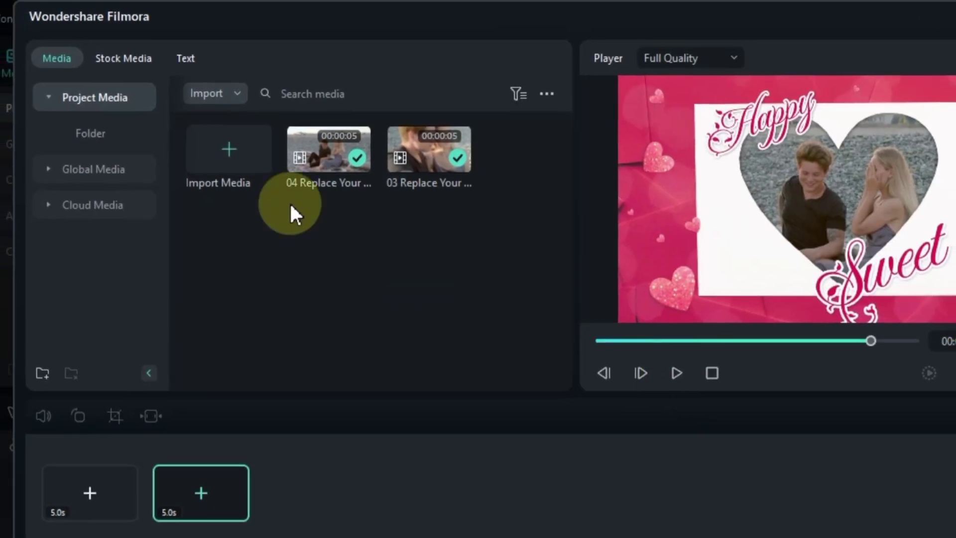
Step: Import the three couple mp4 clips into the template editor
click(207, 159)
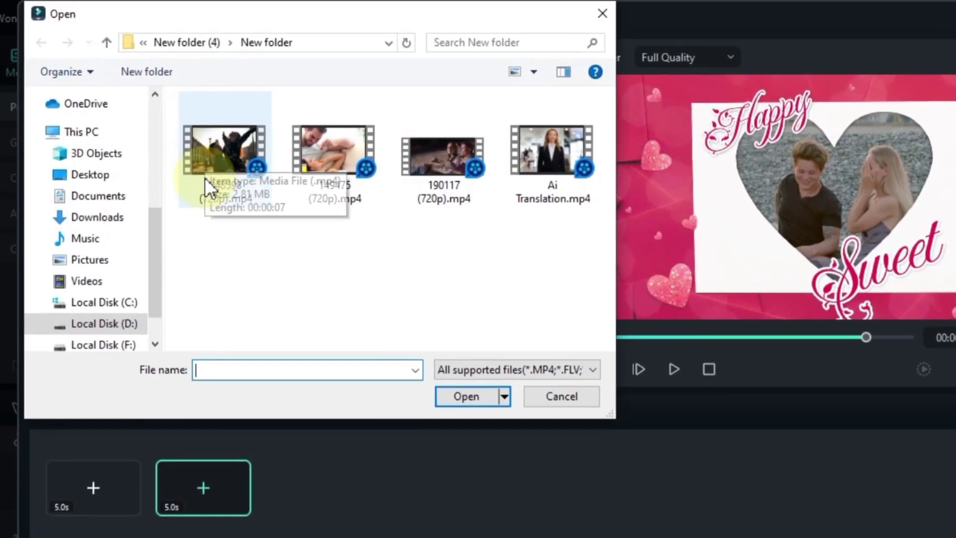
drag(203, 230, 457, 221)
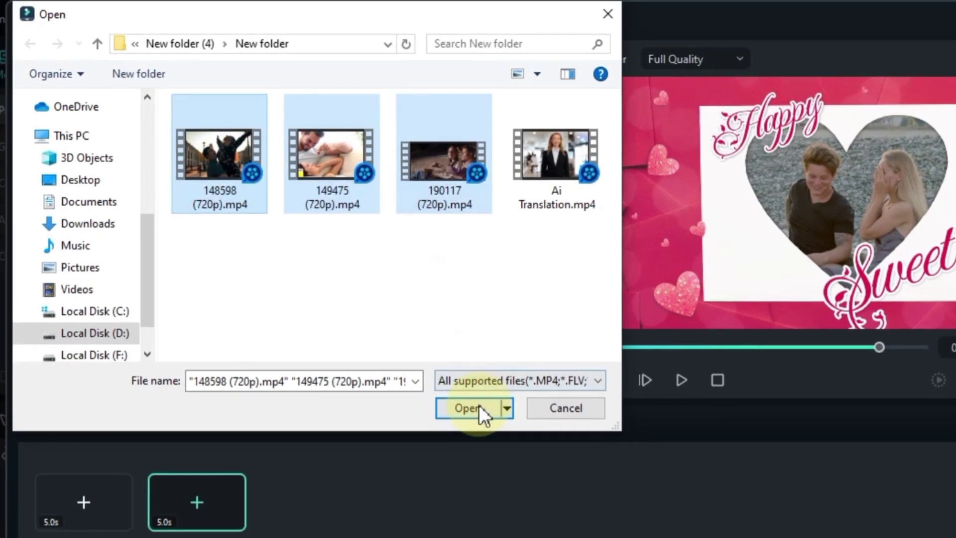
click(479, 406)
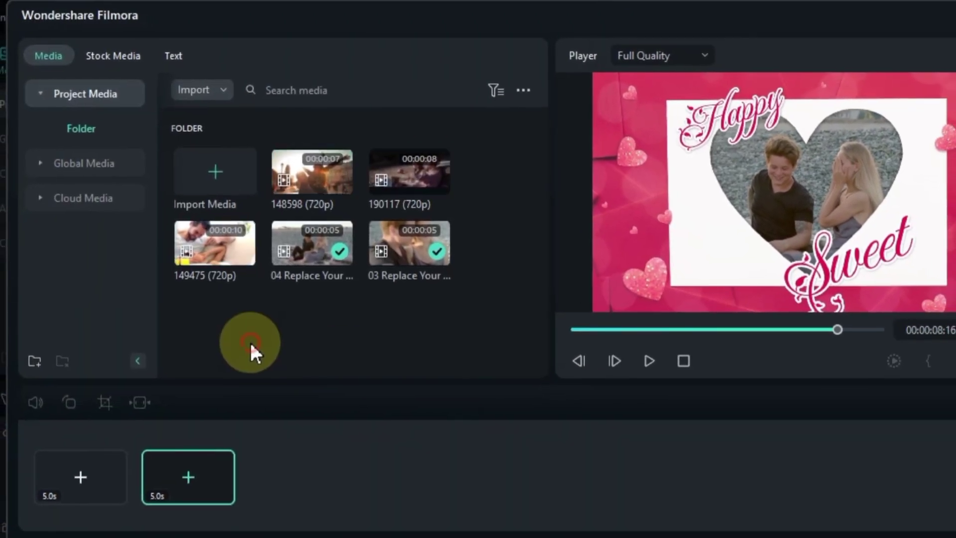
Step: Drop clip 149475 into the first slot, preview it, and test rotating it
drag(209, 242, 69, 474)
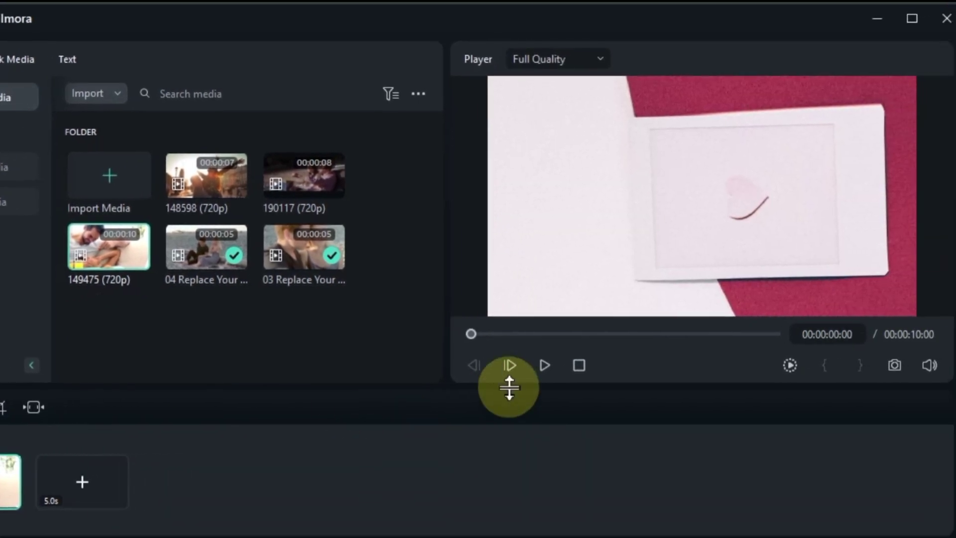
click(528, 364)
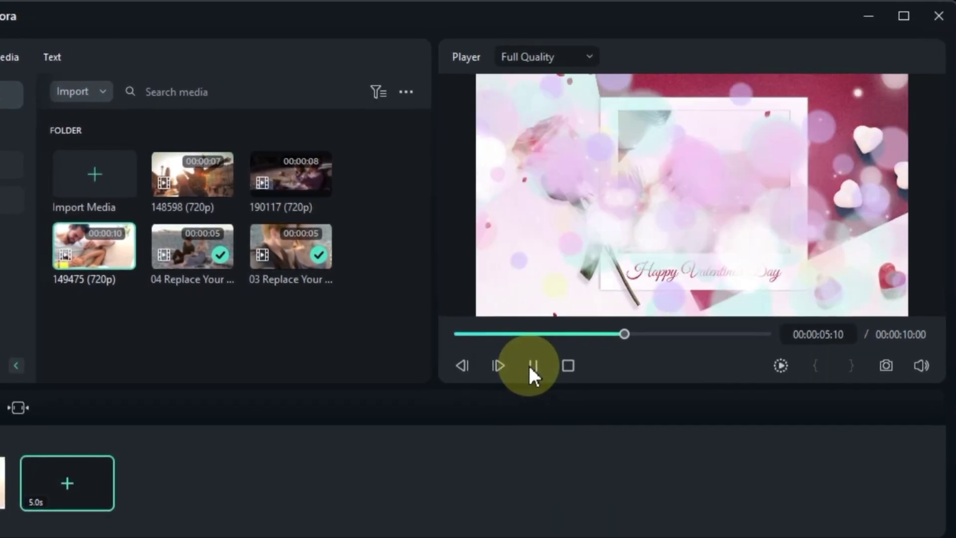
click(529, 363)
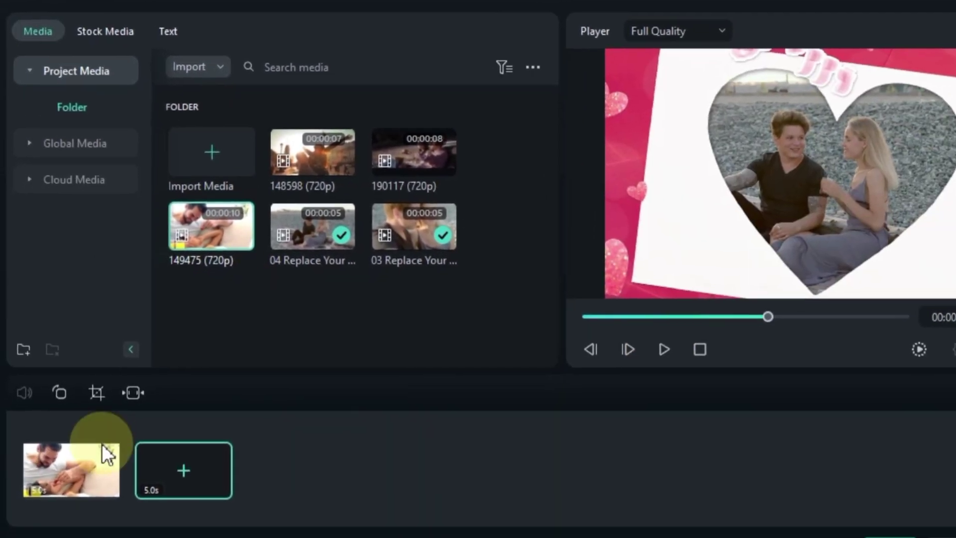
click(65, 461)
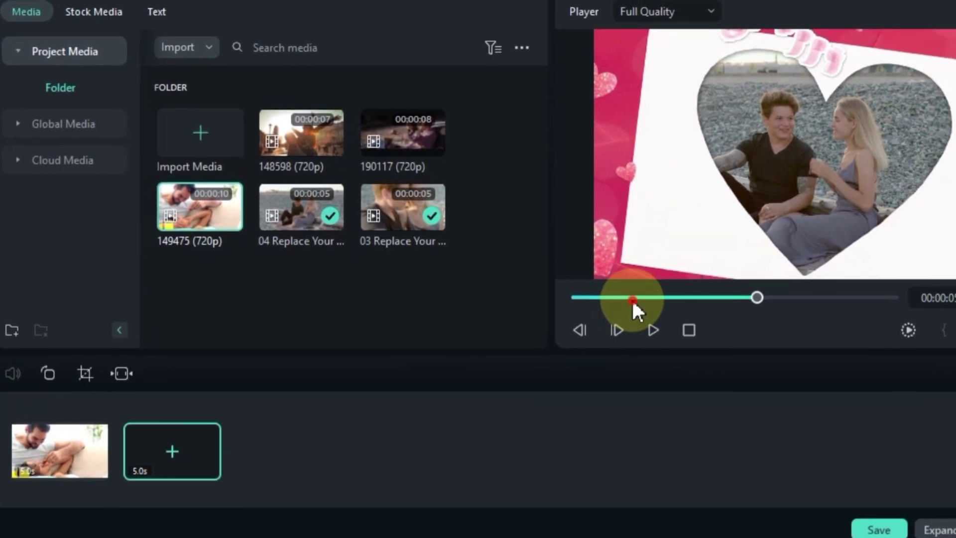
drag(631, 303, 511, 308)
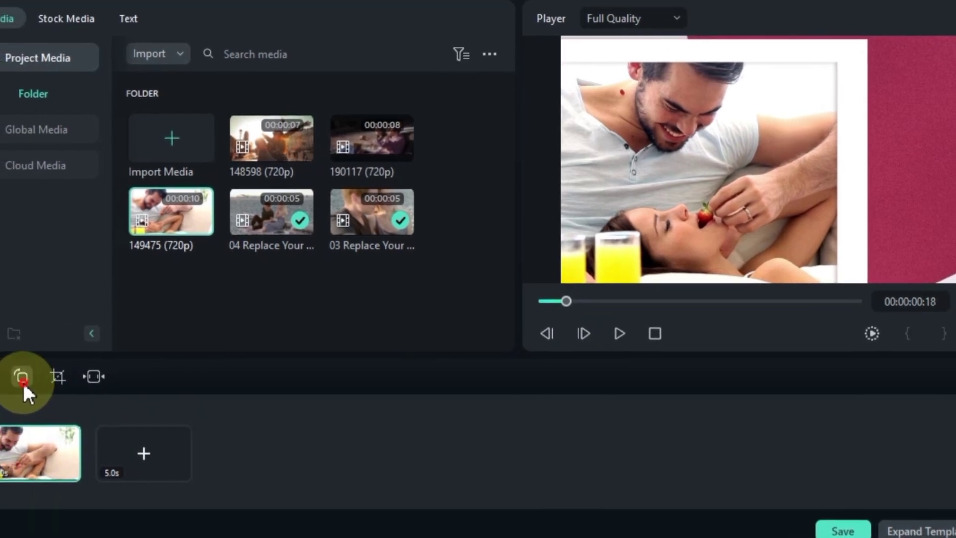
click(22, 380)
click(56, 378)
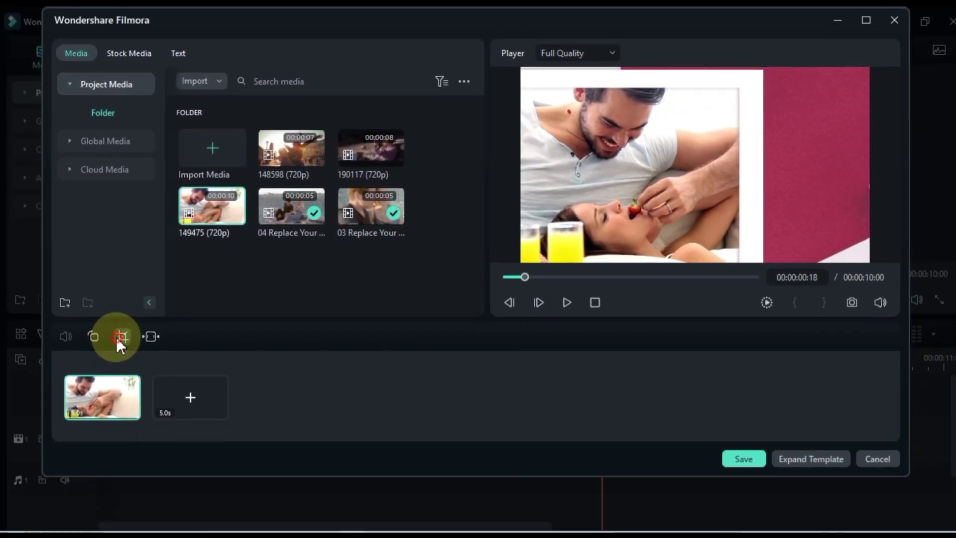
Step: Crop clip 149475 toward the lower-left and add a Pan & Zoom ending on the man's face
click(104, 371)
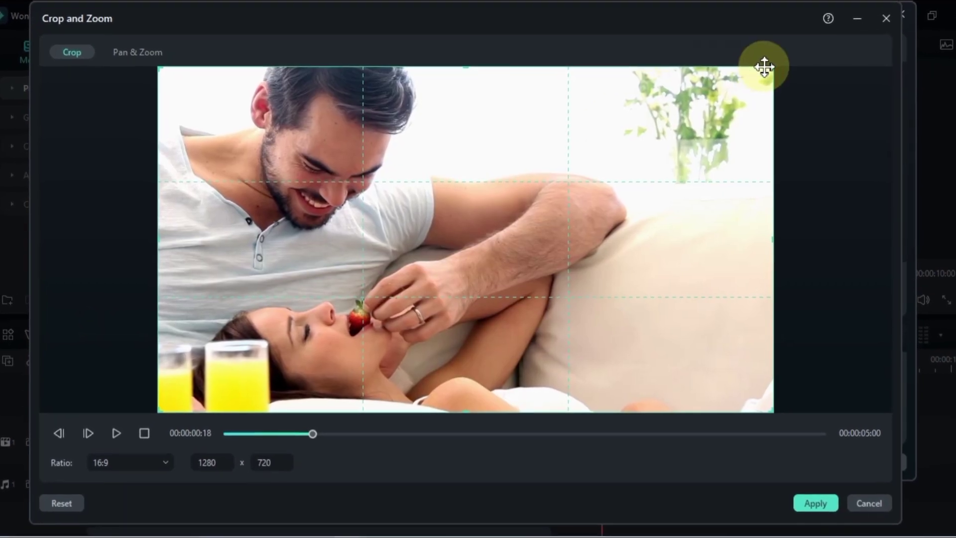
drag(773, 66, 498, 223)
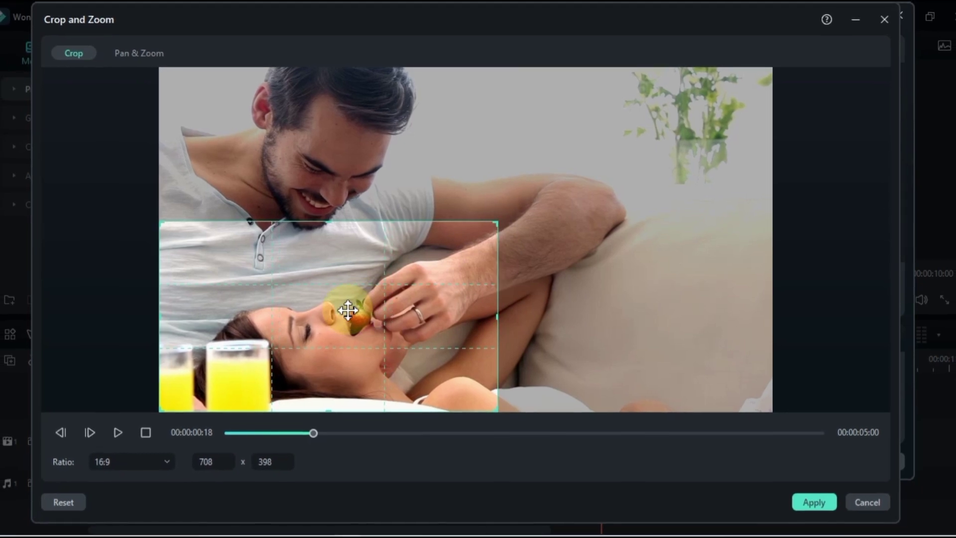
click(134, 55)
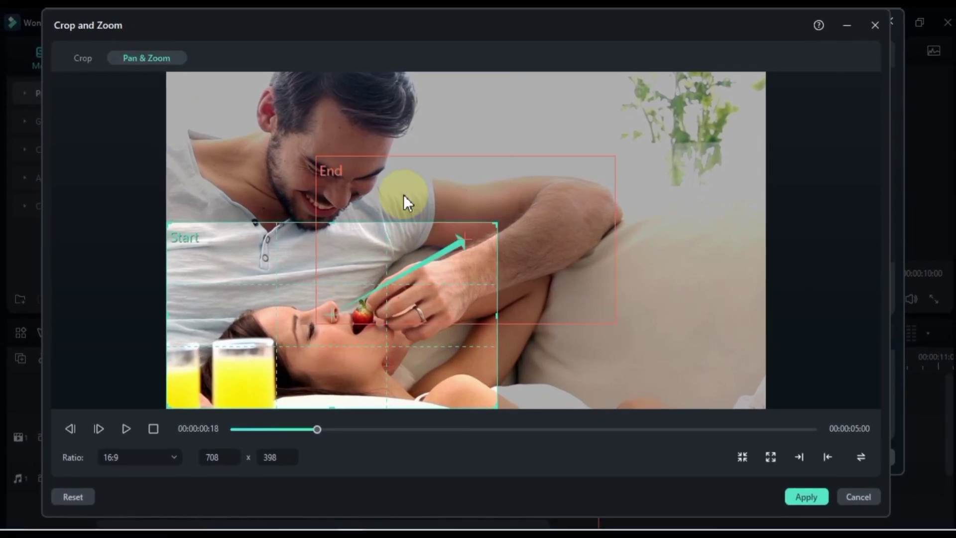
drag(491, 215, 353, 184)
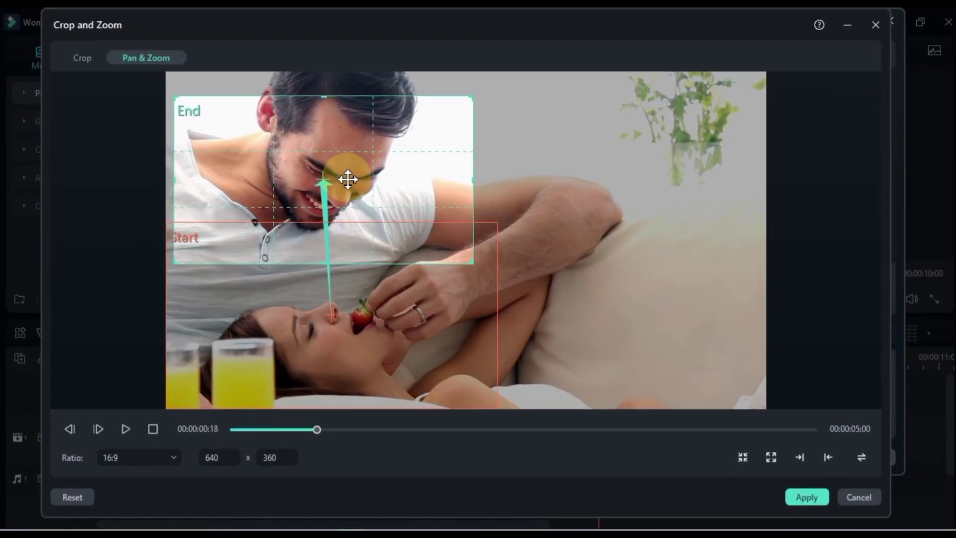
click(405, 327)
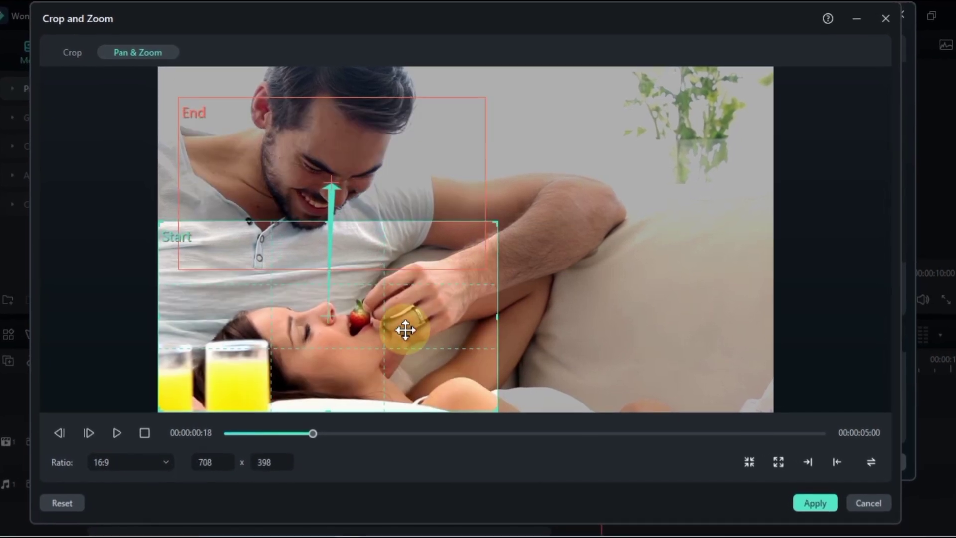
click(819, 505)
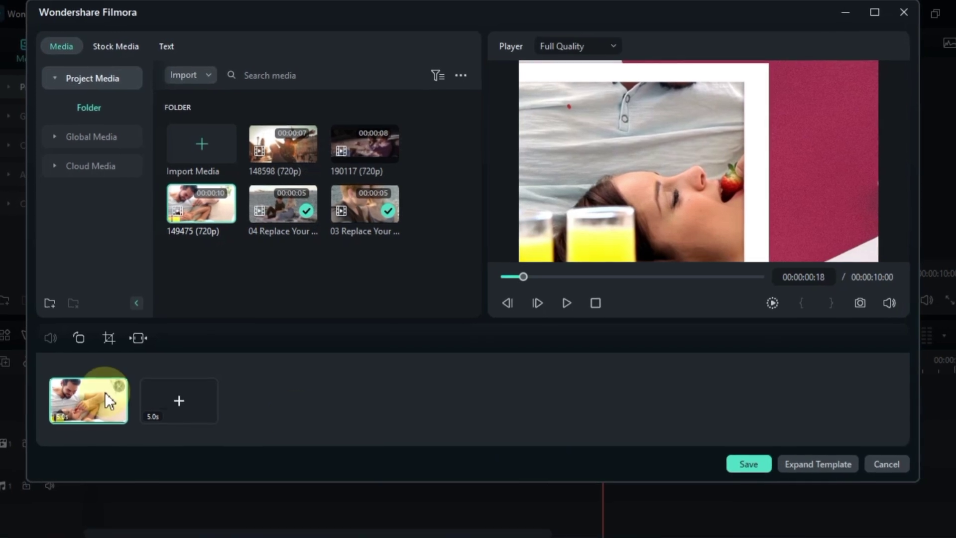
Step: Trim the strawberry clip to a later section for the first slide and confirm it
click(139, 337)
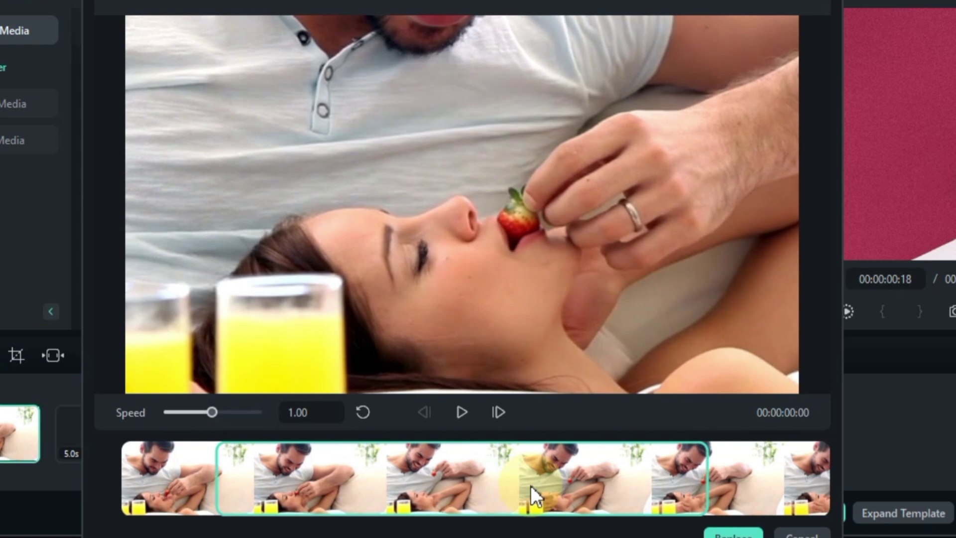
drag(461, 446, 472, 483)
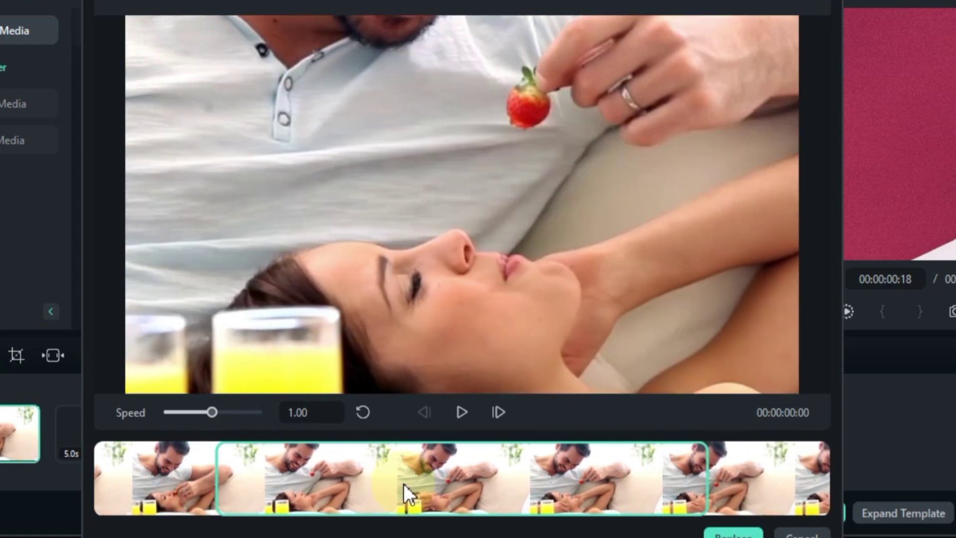
drag(404, 483, 607, 483)
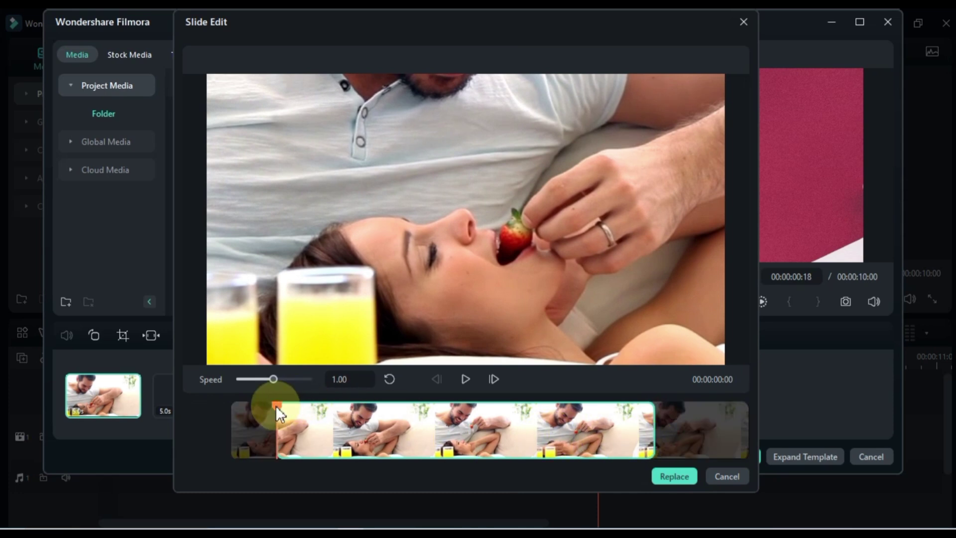
drag(275, 409, 620, 438)
drag(566, 450, 323, 446)
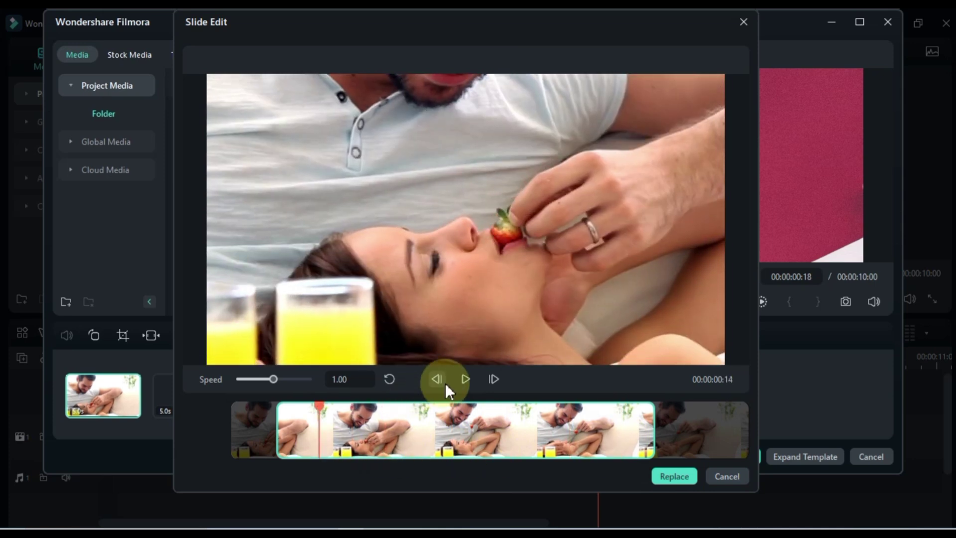
click(466, 379)
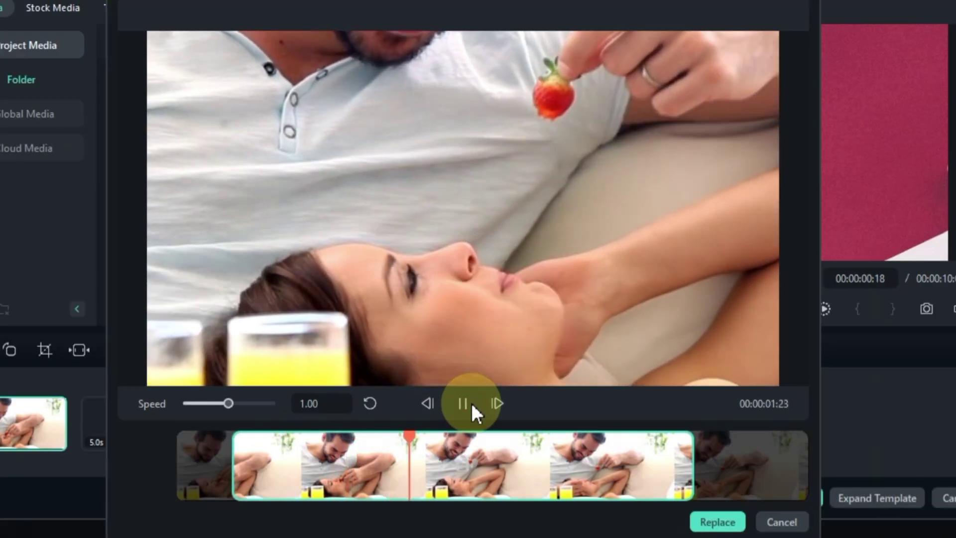
click(464, 404)
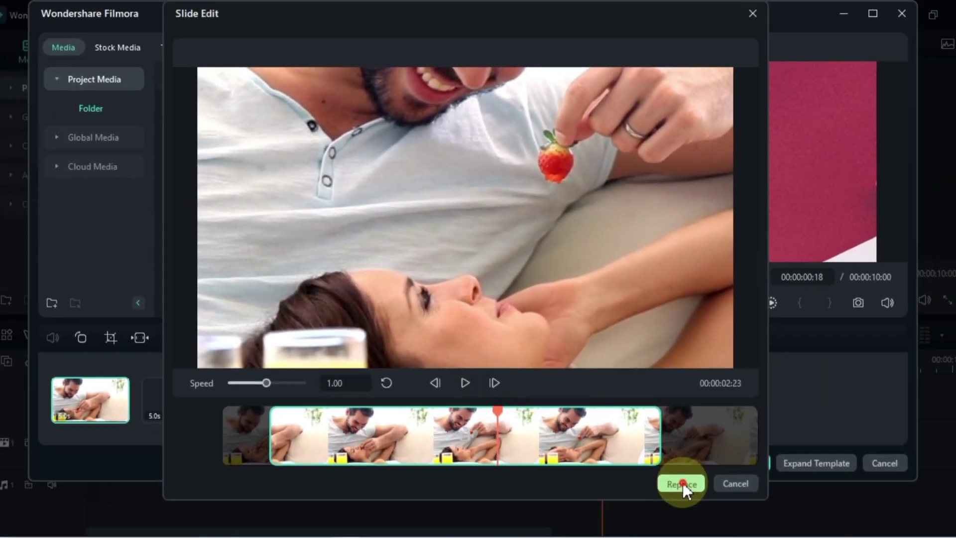
click(681, 482)
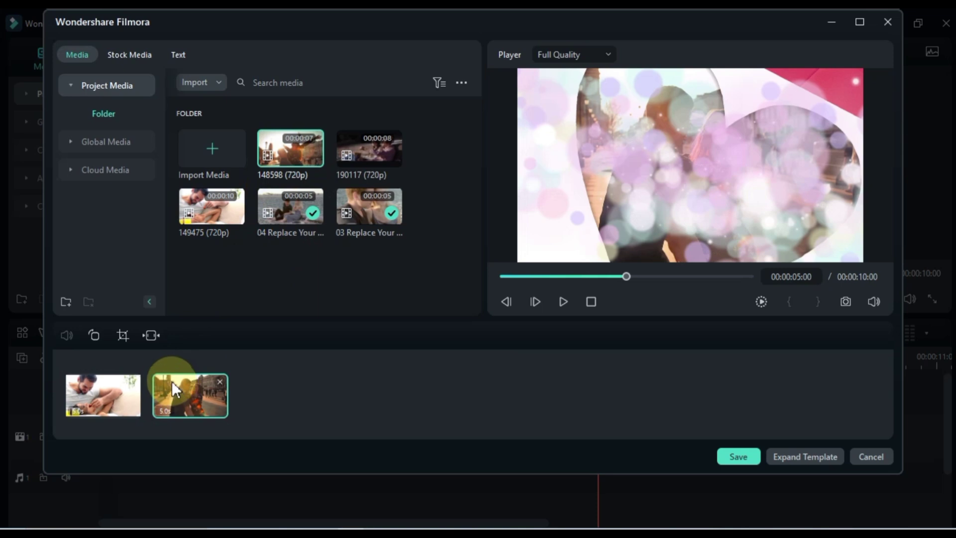
Step: Choose the section of city-street clip 148598 for the second slide and confirm it
click(153, 336)
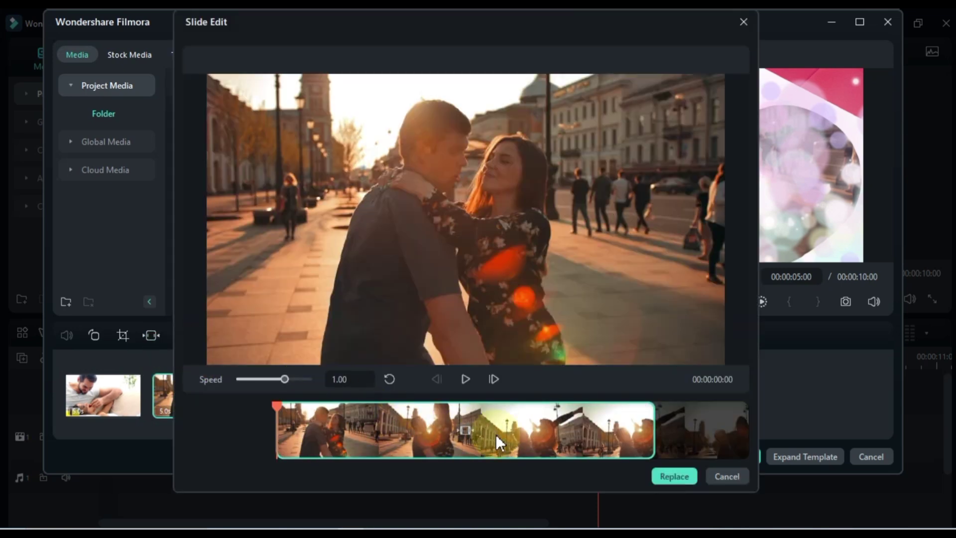
drag(495, 433, 354, 439)
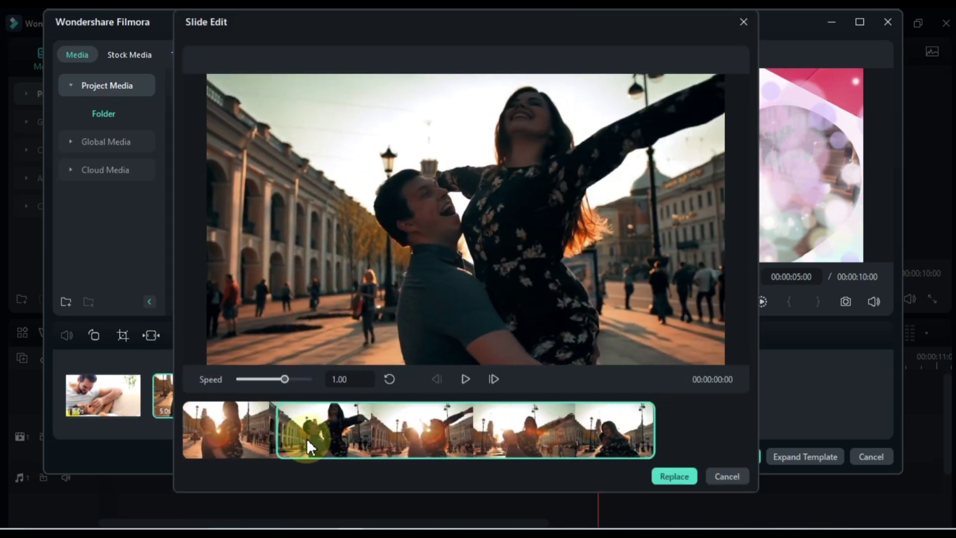
mouse_move(354, 439)
mouse_down()
mouse_move(404, 438)
mouse_move(324, 442)
mouse_up()
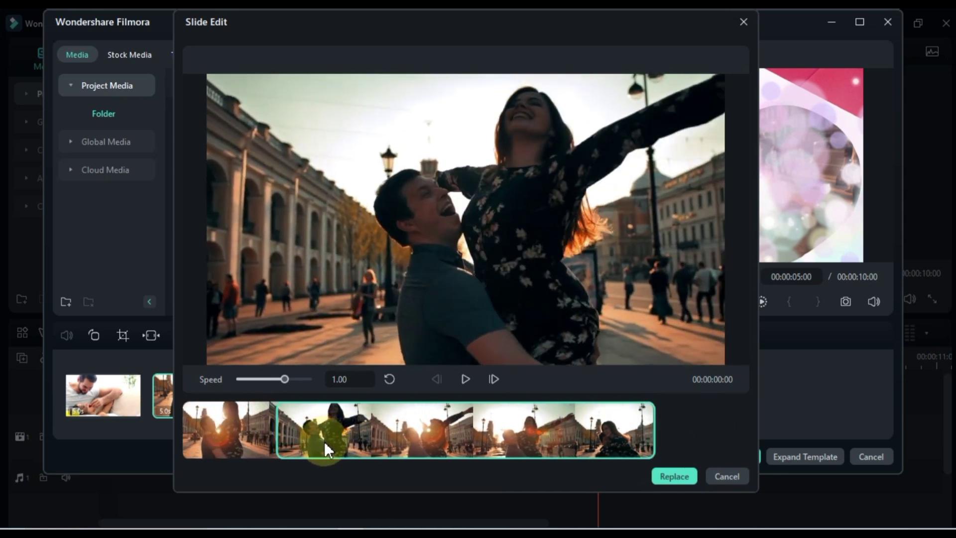
click(663, 476)
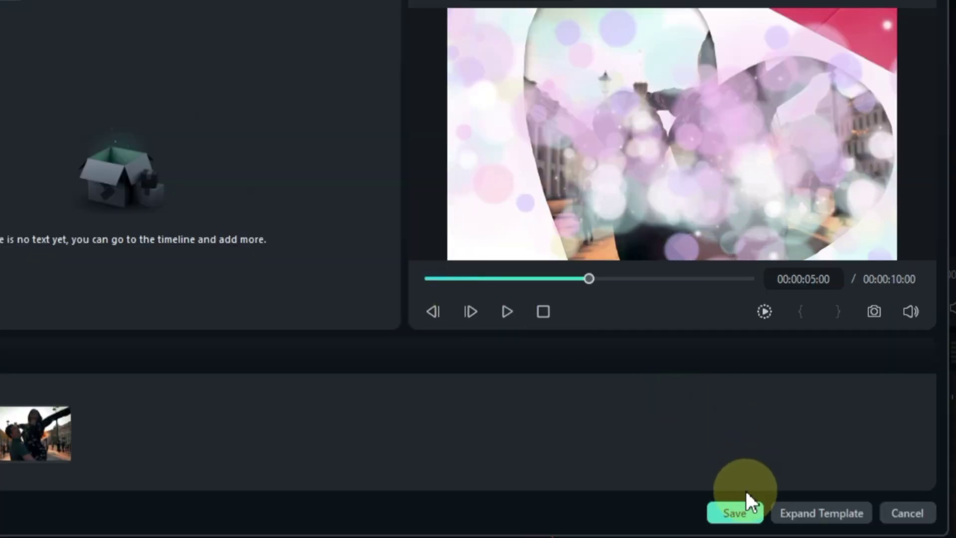
Step: Save the customised Valentines Cards template, play it back, and expand it into separate tracks
click(735, 513)
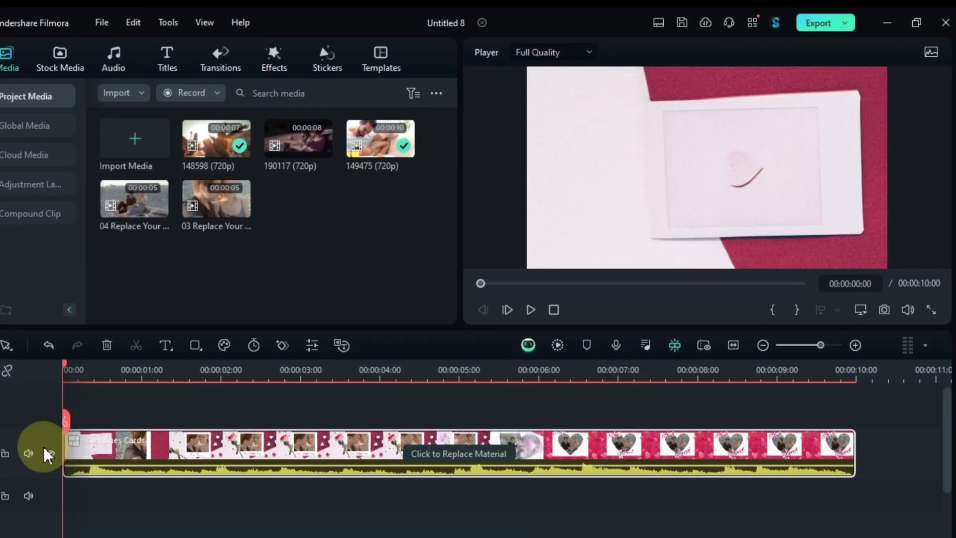
key(space)
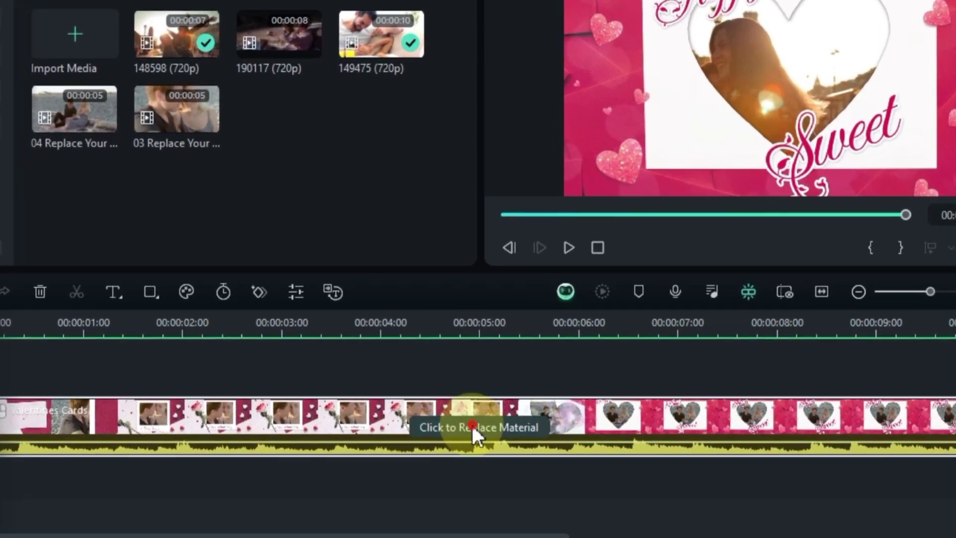
click(476, 440)
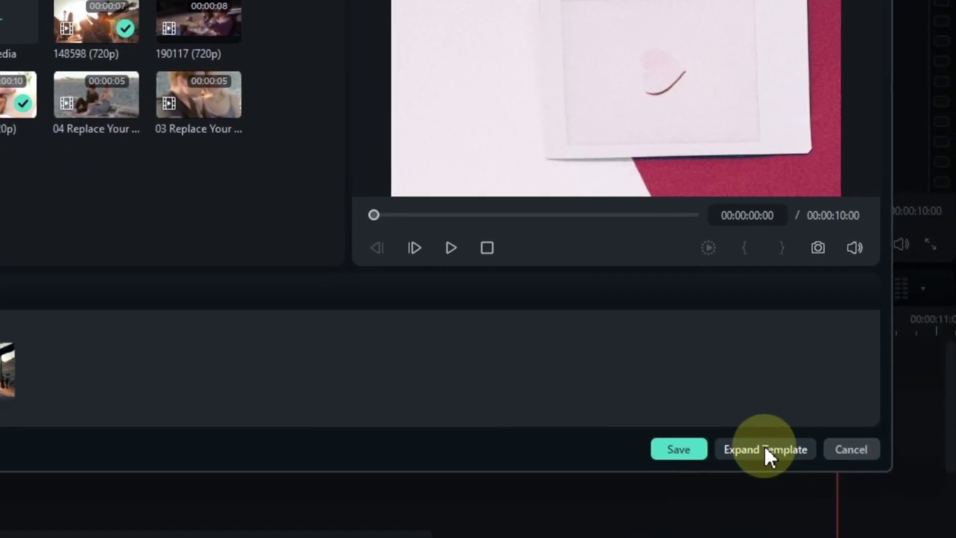
click(760, 441)
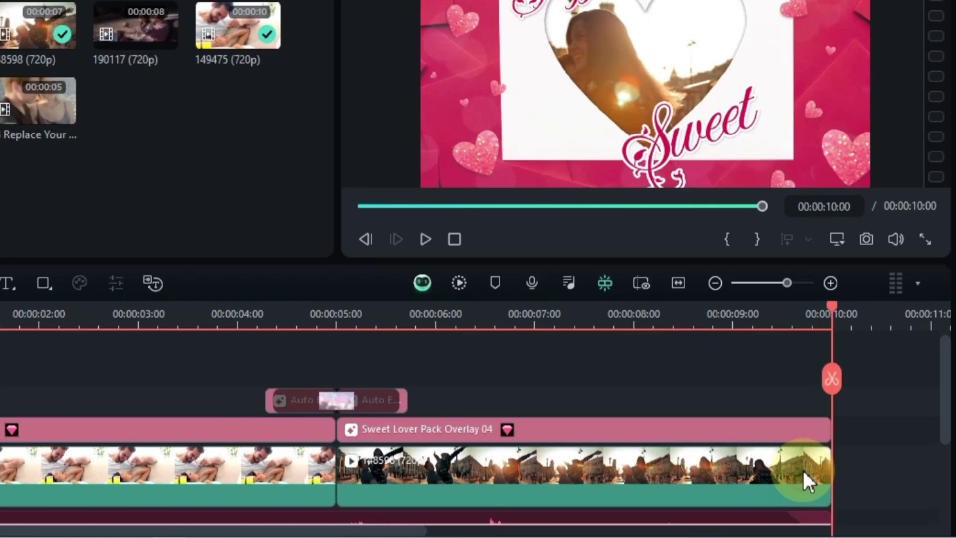
drag(822, 316, 702, 358)
click(323, 423)
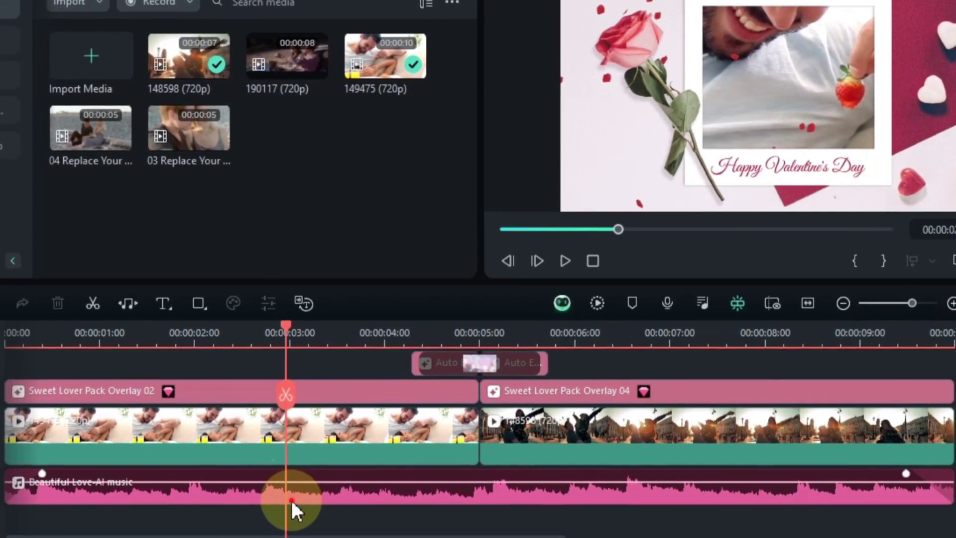
click(309, 439)
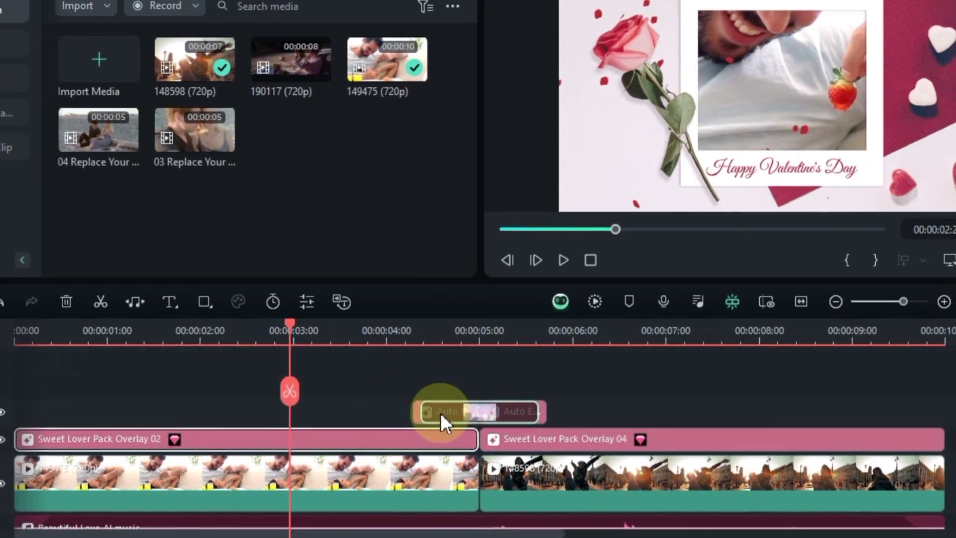
click(445, 413)
click(359, 436)
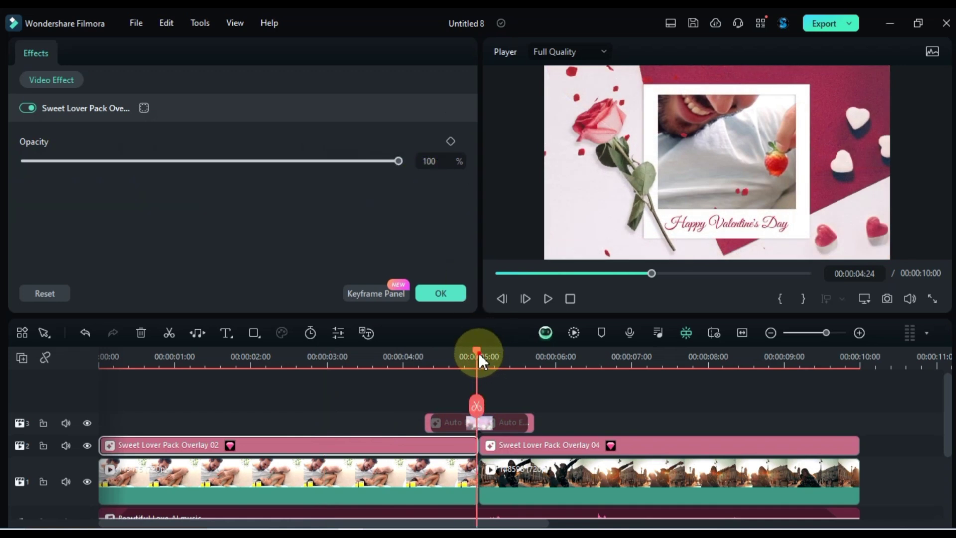
Step: Search transitions for 'valentines day' and drop Romantic Valentine onto the clip cut
click(535, 378)
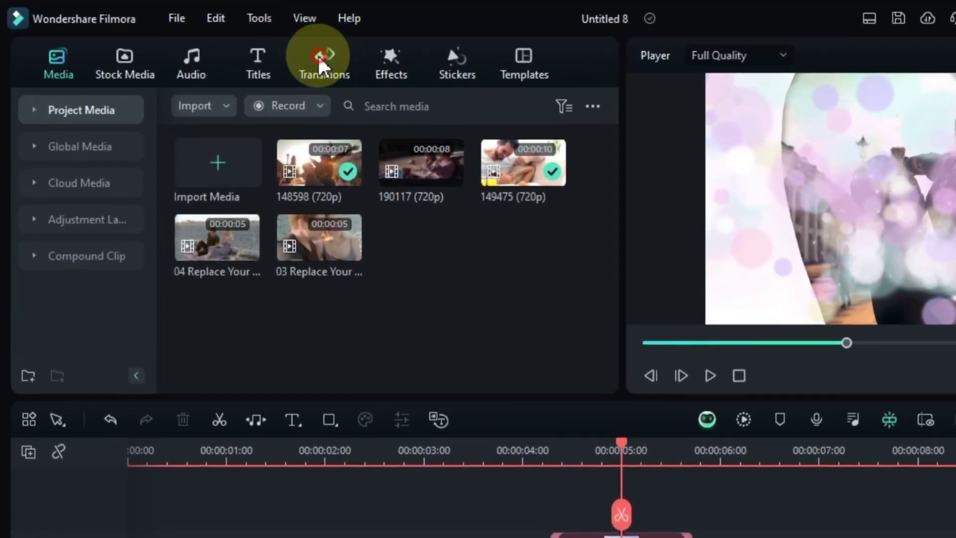
click(321, 65)
click(338, 97)
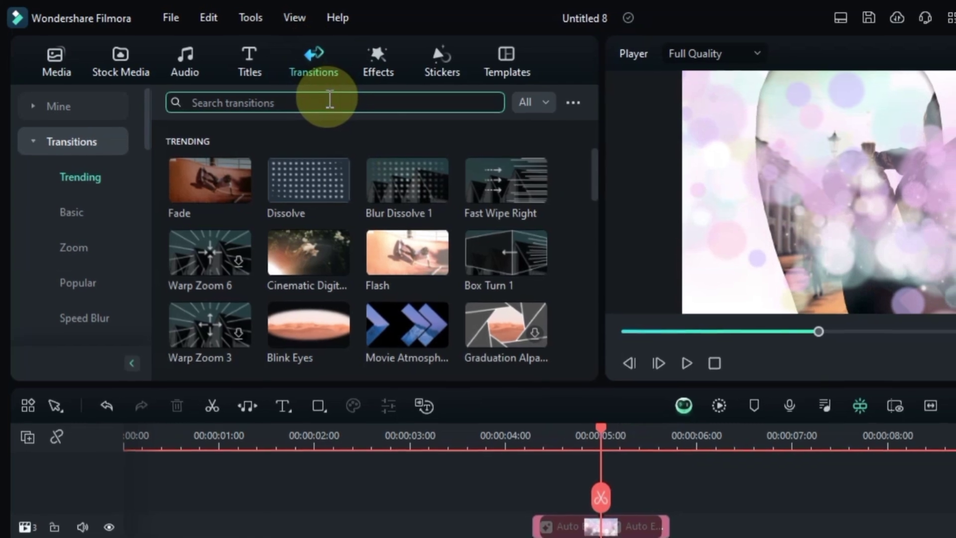
text(valenti)
text(ne)
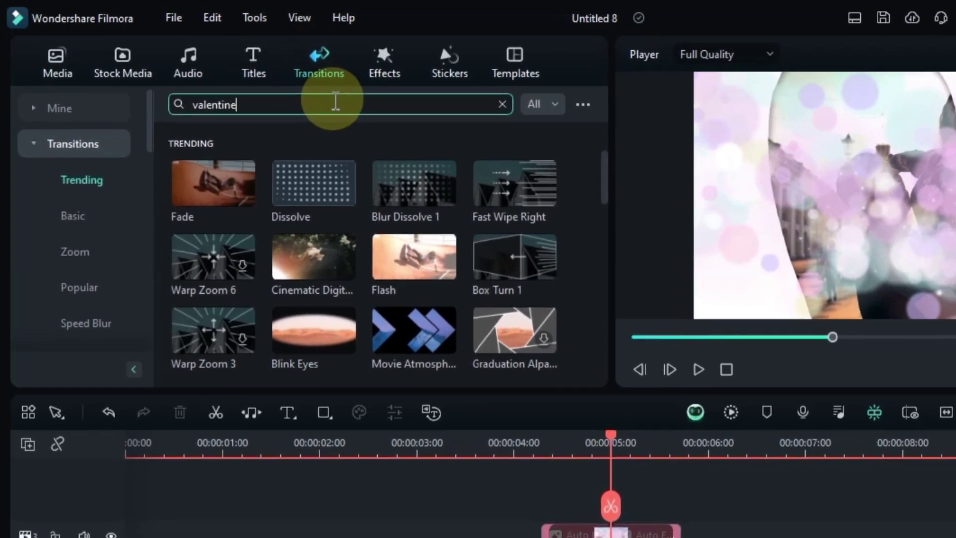
text(s d)
text(ay)
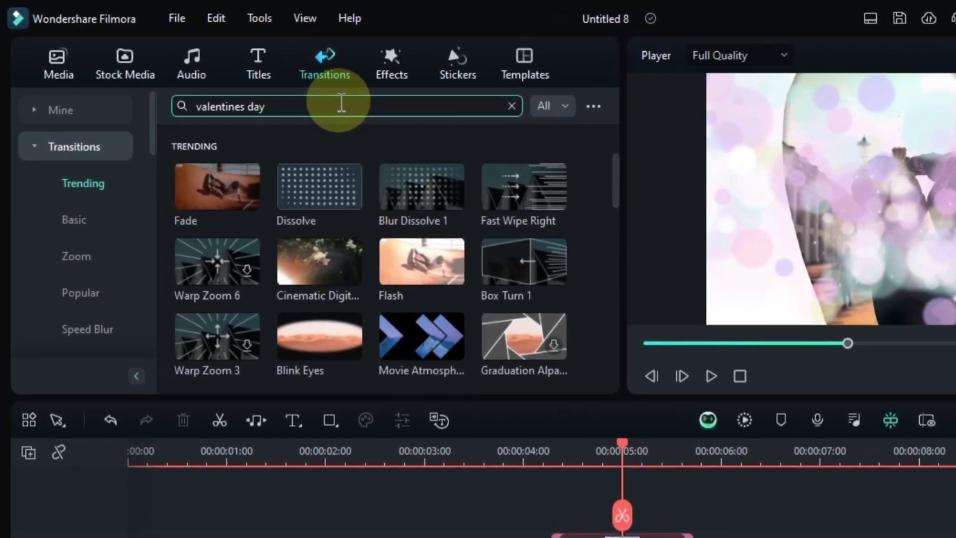
key(Return)
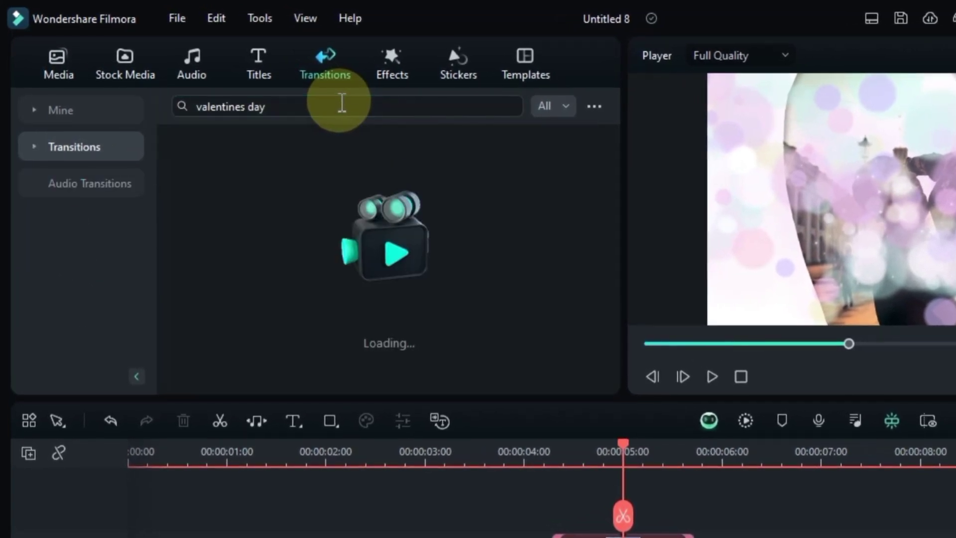
scroll(602, 299, down, 5)
drag(598, 295, 576, 143)
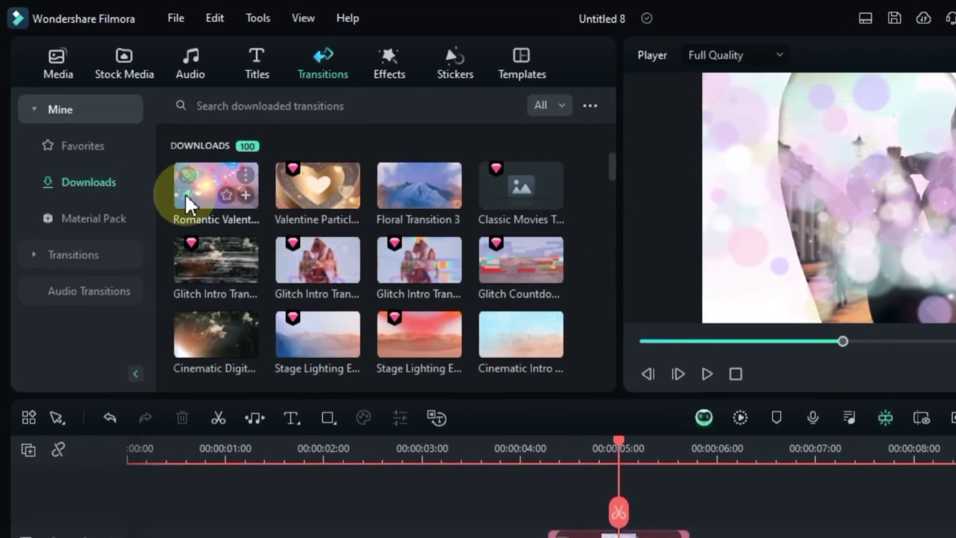
drag(196, 198, 500, 475)
drag(415, 364, 529, 425)
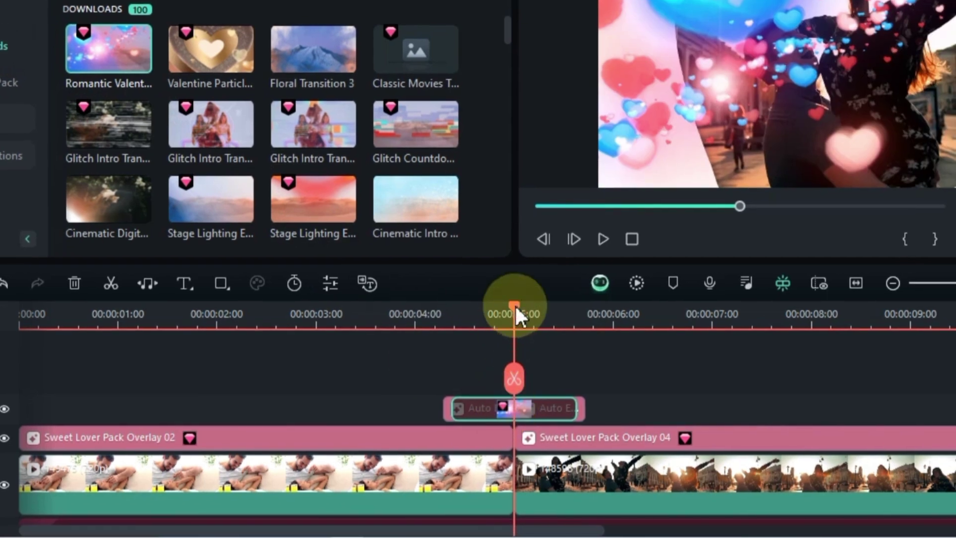
Step: Preview Romantic Valentine, then replace it with Valentine Particle and watch it
click(415, 321)
key(space)
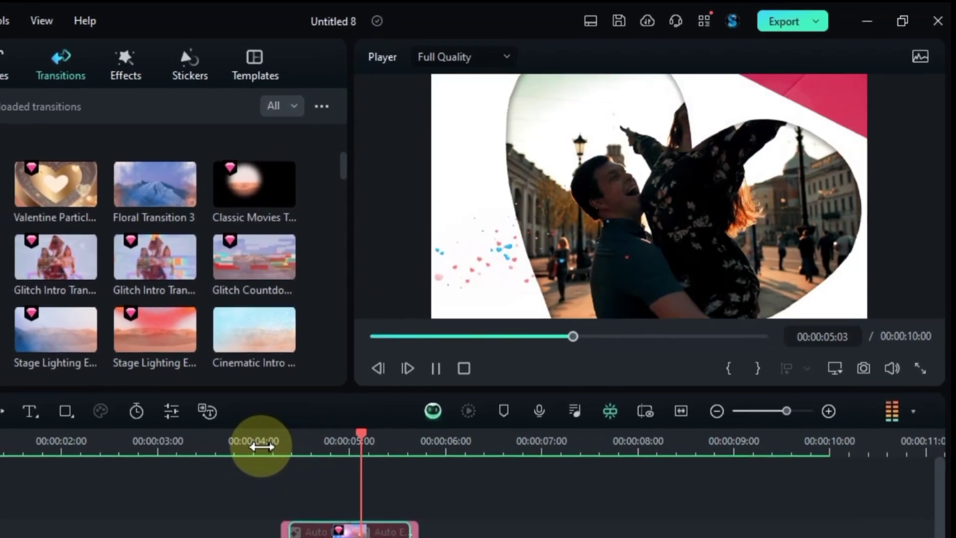
click(269, 442)
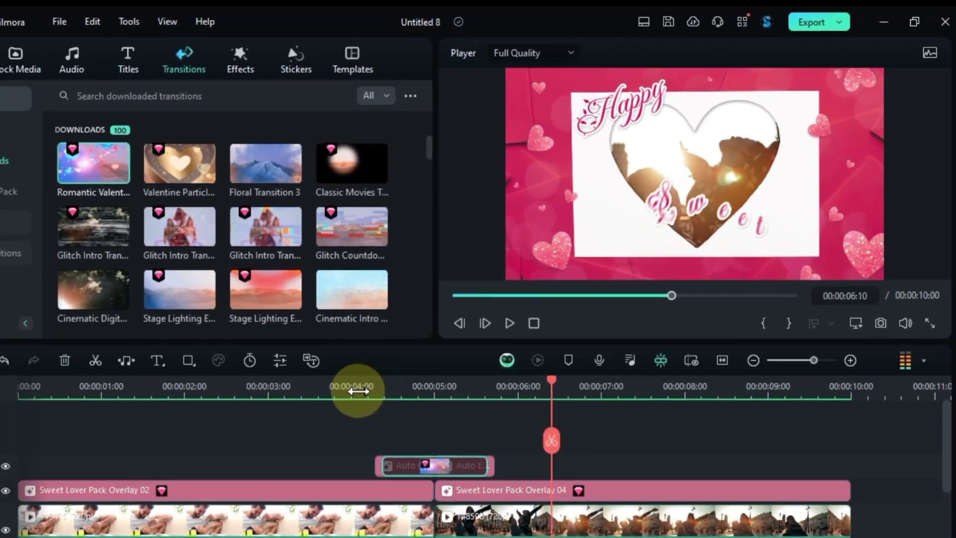
key(space)
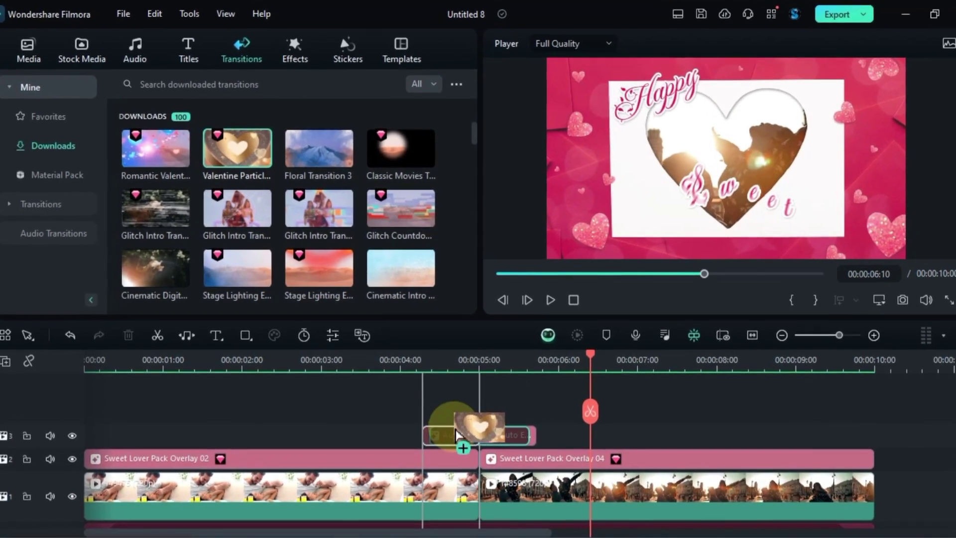
drag(246, 153, 479, 429)
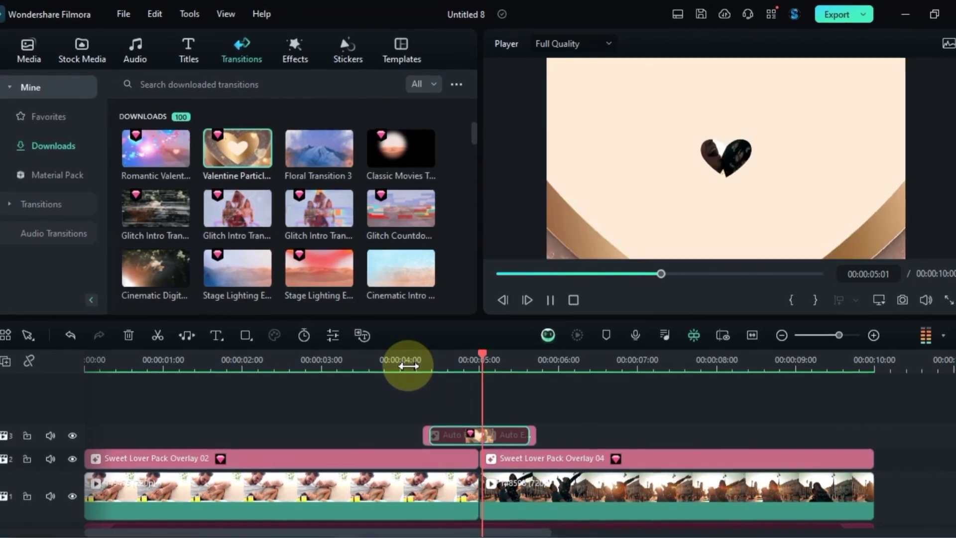
key(space)
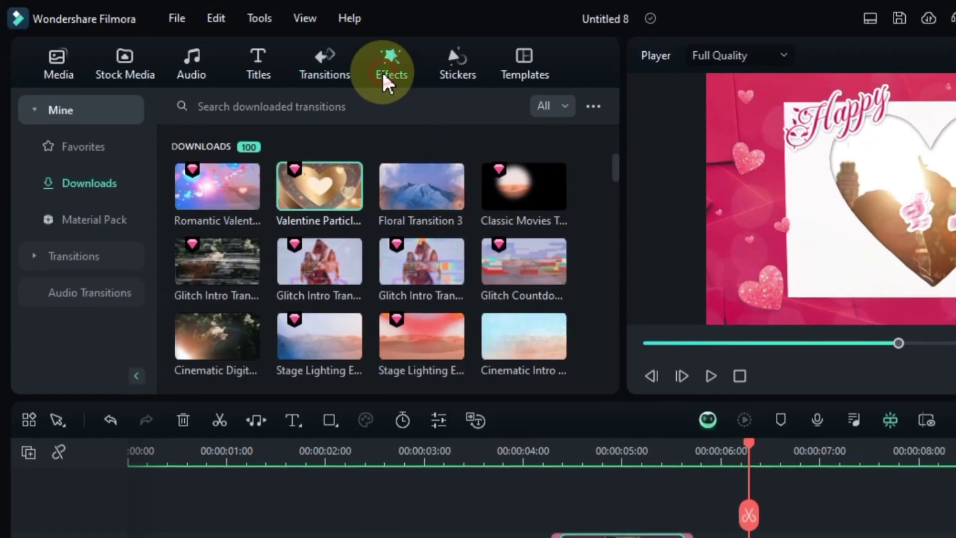
Step: Open the Effects library to find Valentine's Day effects
click(303, 65)
text(valentines day)
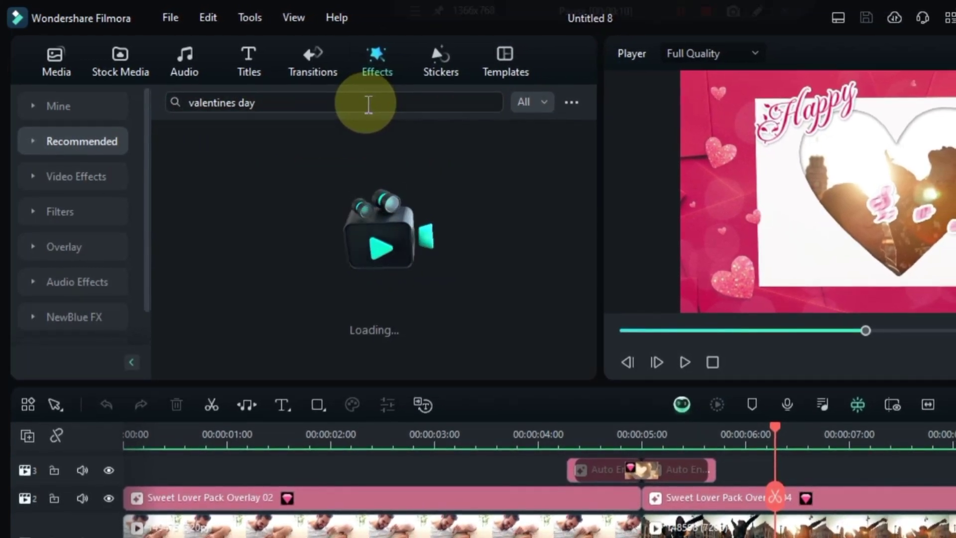
scroll(514, 303, down, 5)
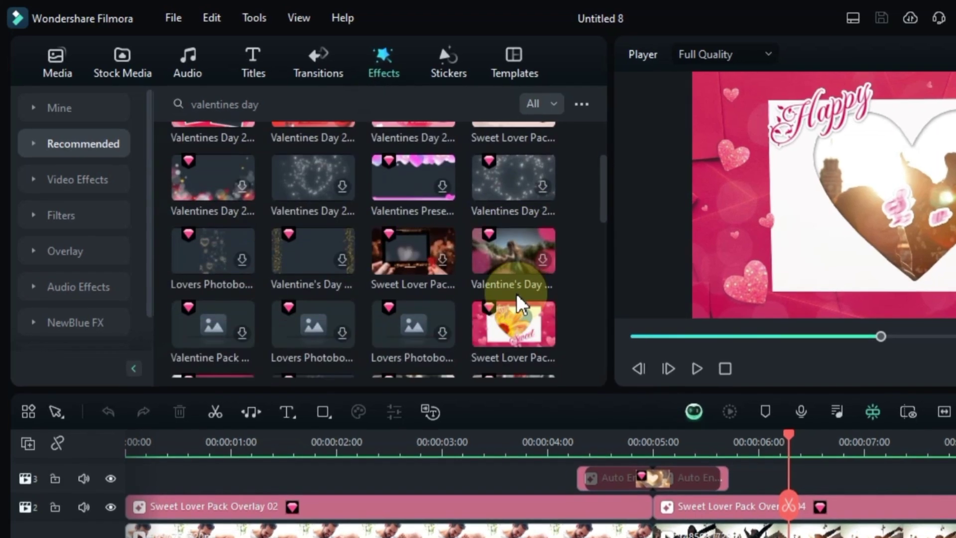
scroll(521, 306, down, 3)
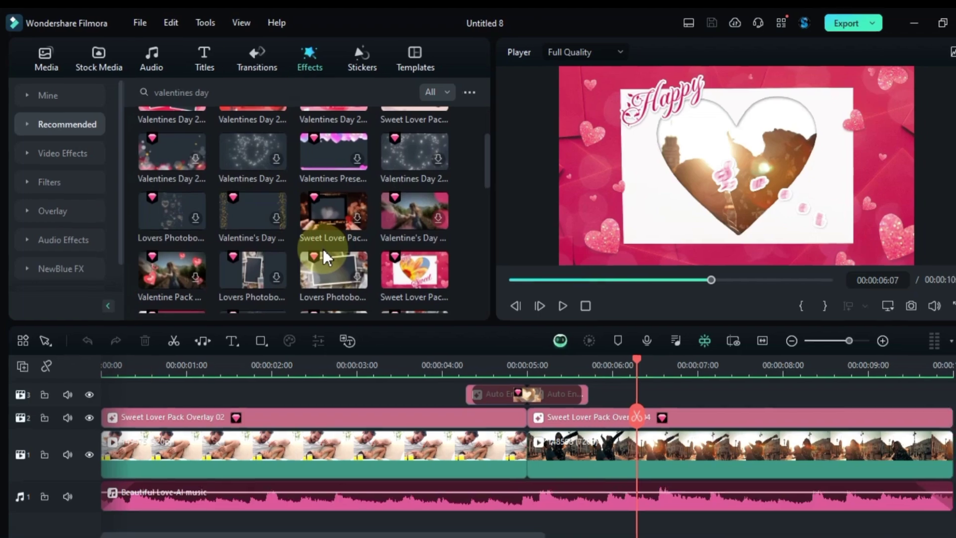
click(198, 62)
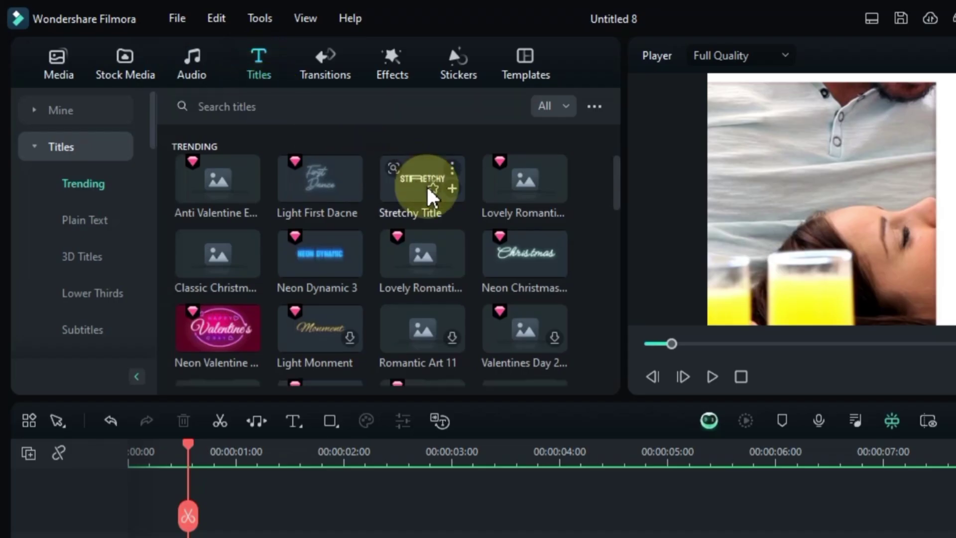
scroll(308, 230, down, 2)
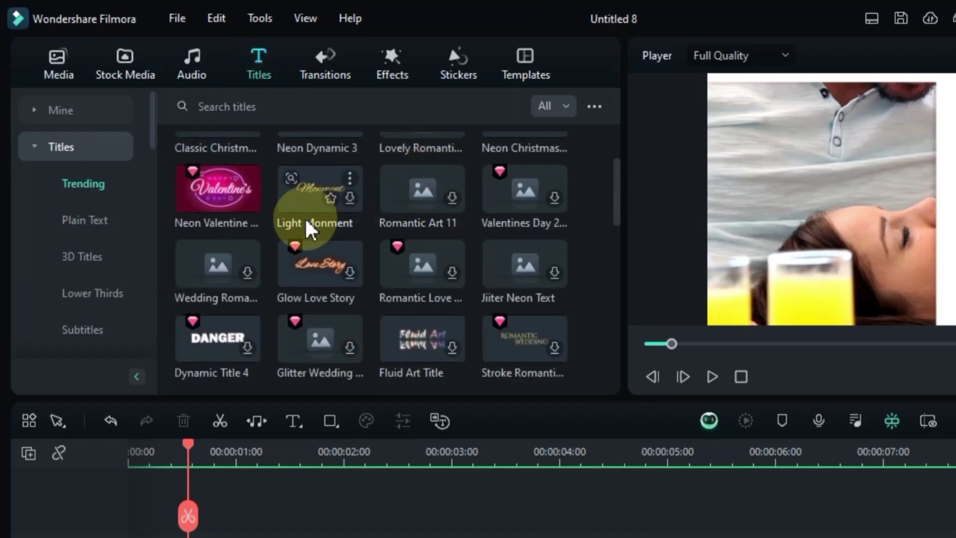
mouse_move(207, 201)
mouse_down()
mouse_move(938, 511)
mouse_move(838, 515)
mouse_up()
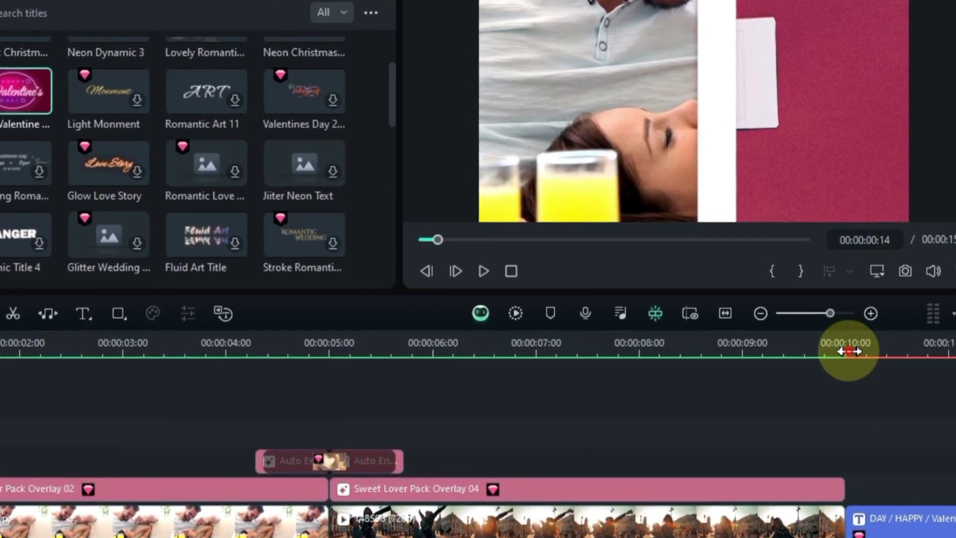
click(850, 352)
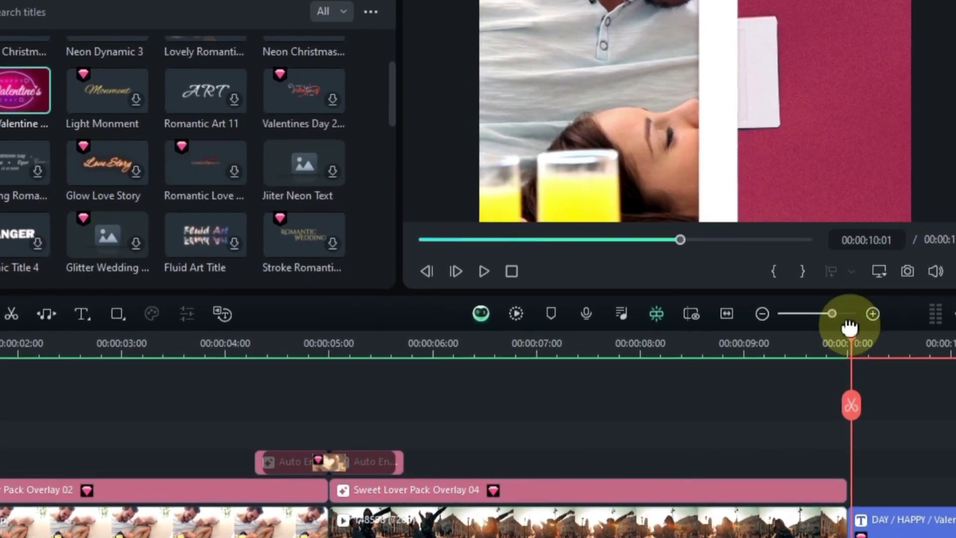
scroll(361, 407, right, 5)
key(space)
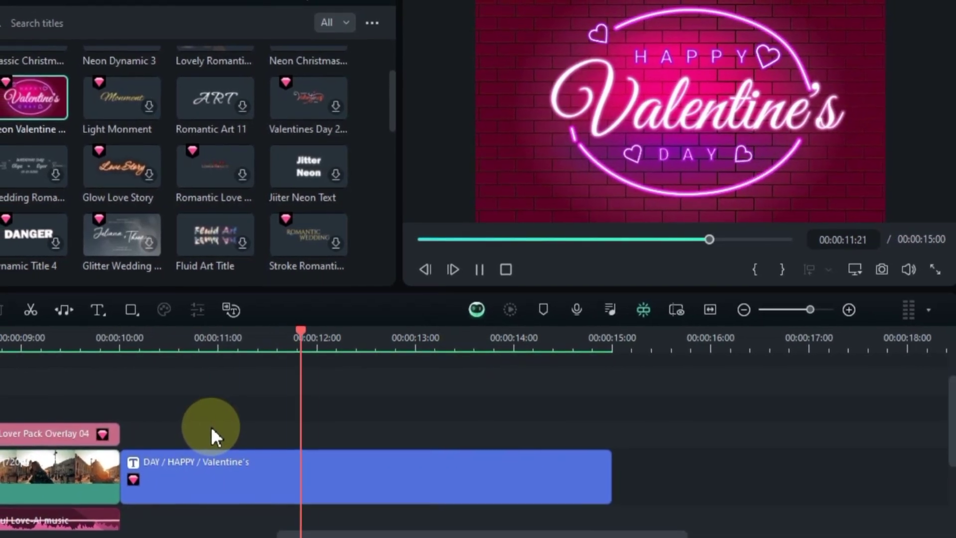
key(space)
double_click(245, 469)
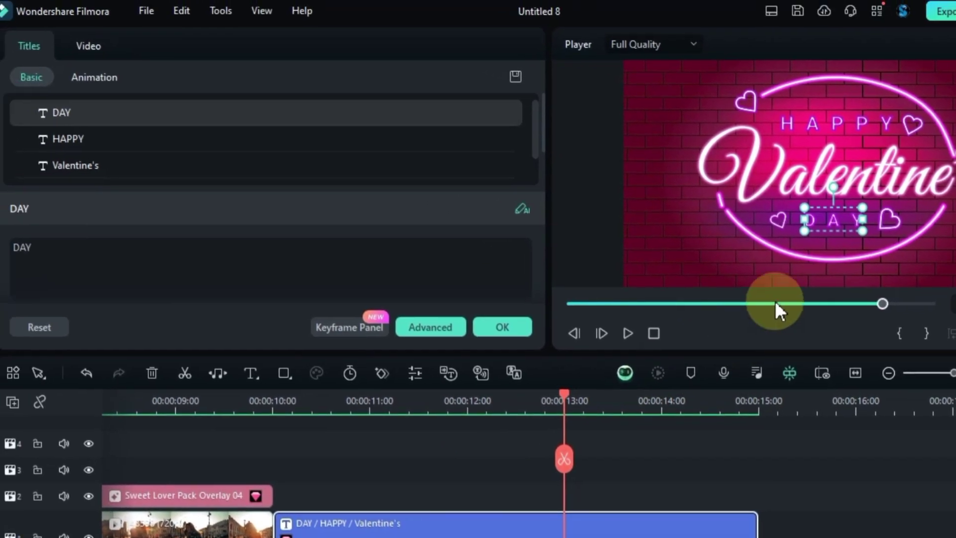
click(831, 227)
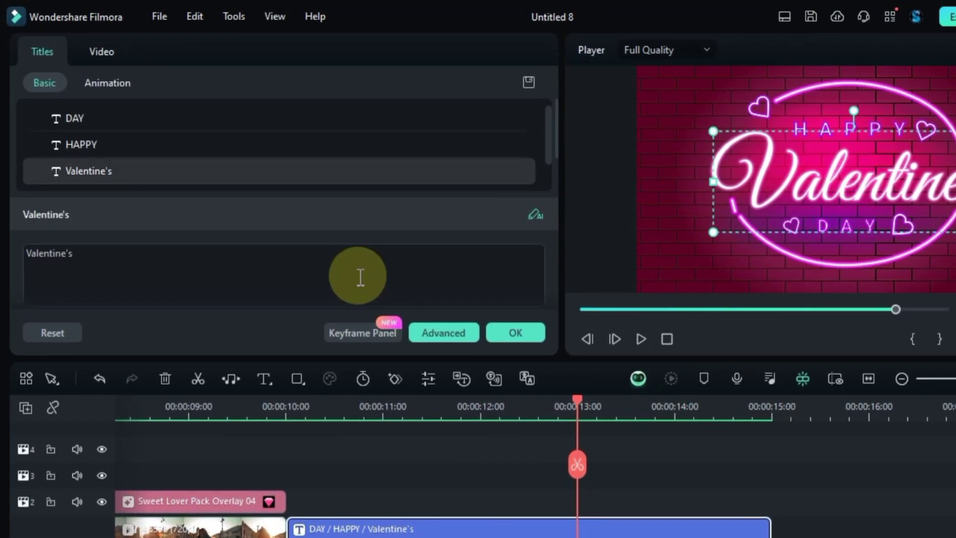
click(824, 125)
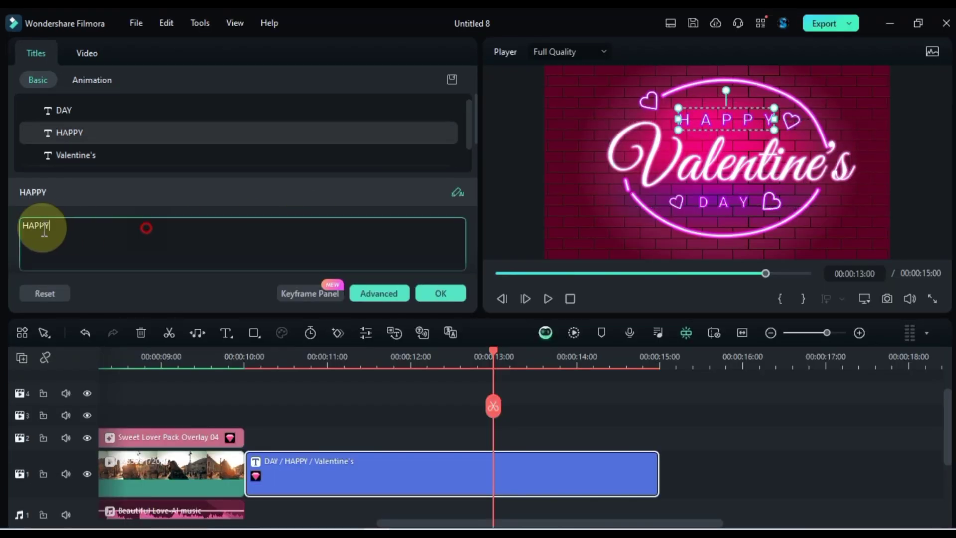
click(597, 417)
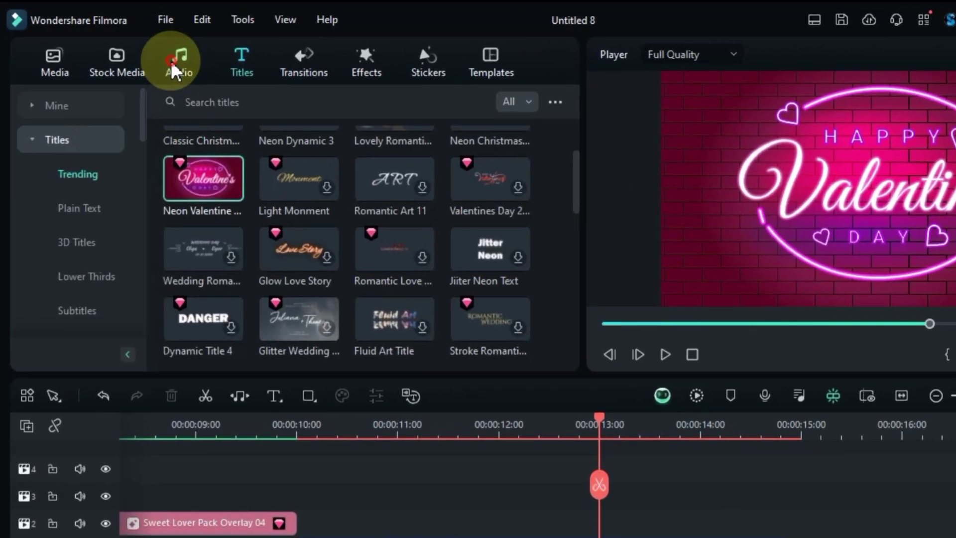
Step: Browse the Audio library's music, including the AI Music category
click(199, 56)
scroll(554, 190, down, 1)
scroll(552, 190, down, 1)
scroll(549, 188, down, 1)
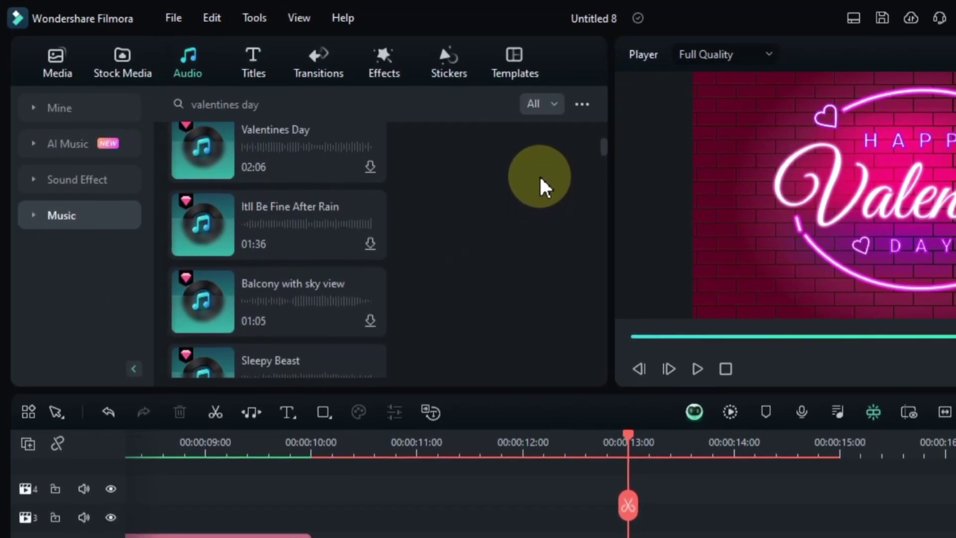
scroll(540, 184, down, 1)
scroll(540, 186, down, 1)
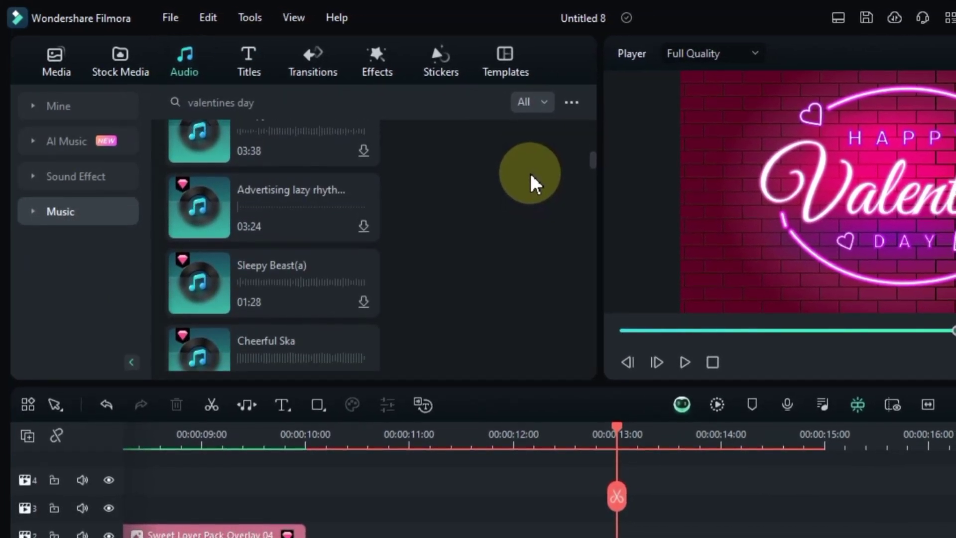
scroll(532, 183, up, 5)
scroll(367, 340, down, 3)
scroll(370, 348, down, 2)
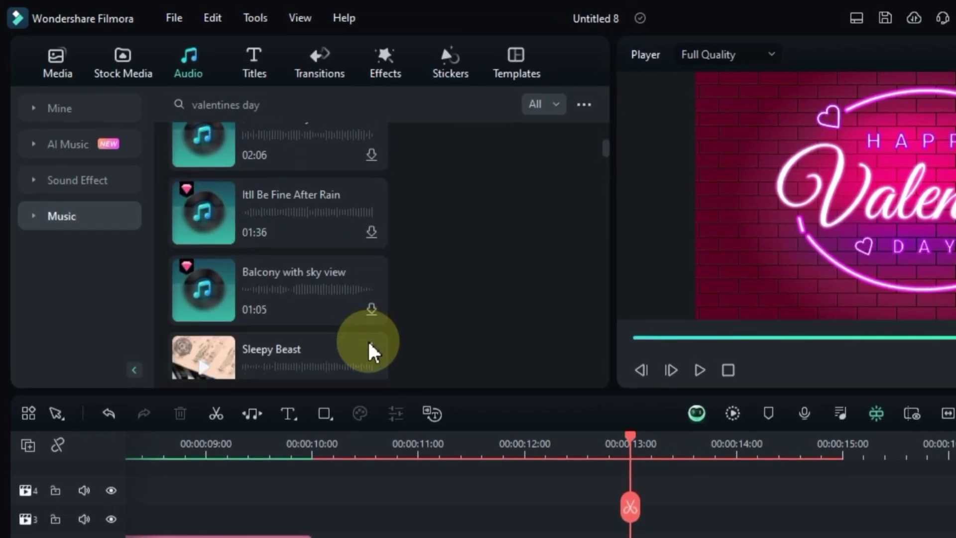
scroll(371, 351, down, 2)
scroll(372, 351, down, 2)
scroll(372, 352, down, 2)
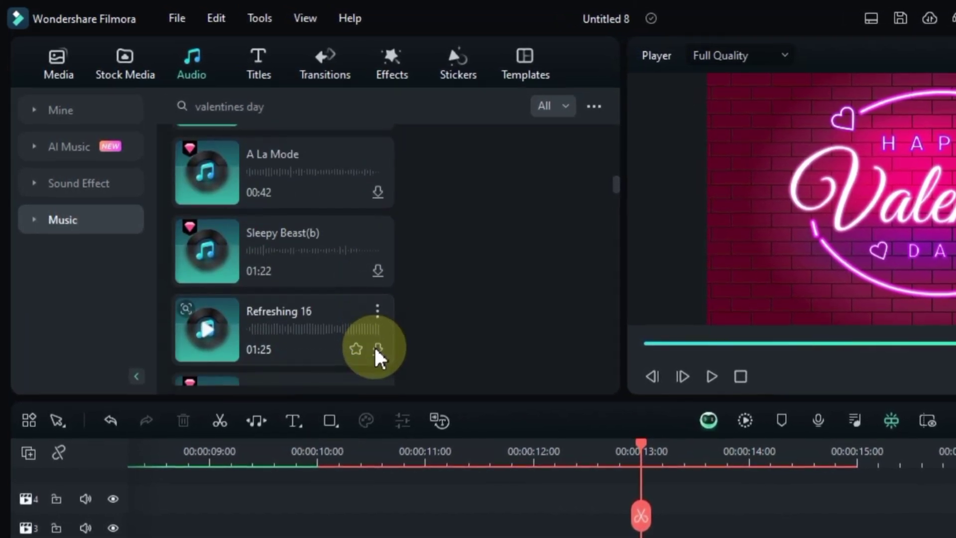
scroll(376, 355, up, 1)
scroll(376, 355, up, 1)
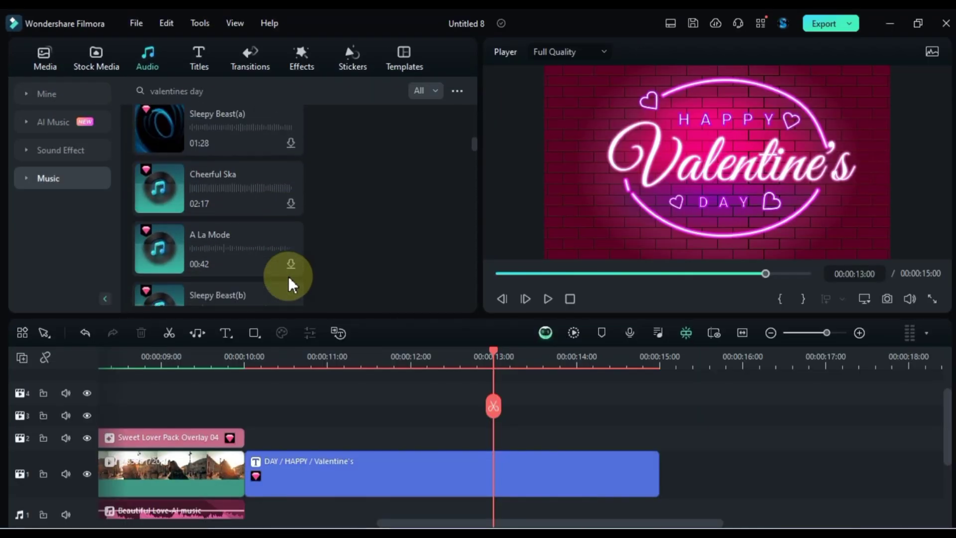
scroll(291, 285, down, 2)
click(54, 125)
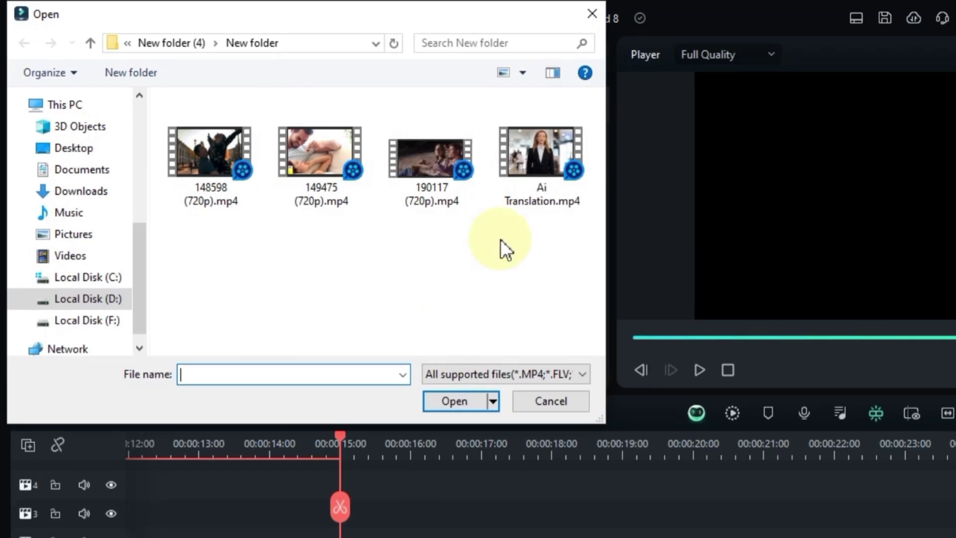
Step: Import Ai Translation.mp4, place it on the timeline after the title, and play it
click(505, 188)
click(440, 394)
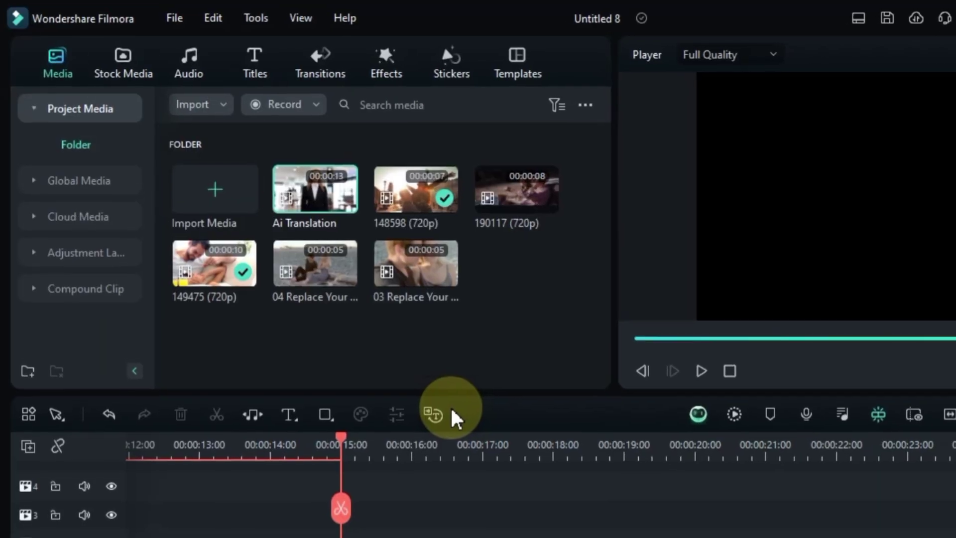
drag(314, 212, 360, 527)
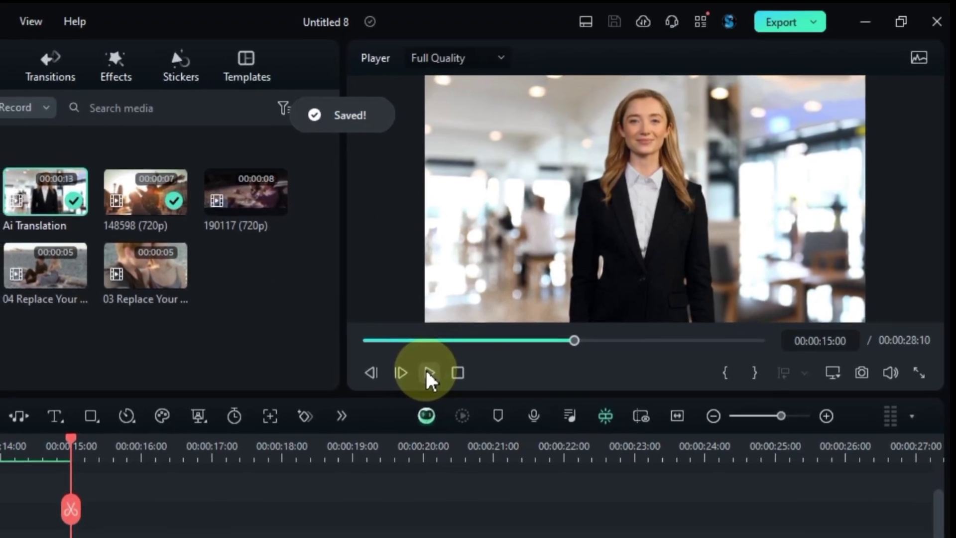
click(441, 364)
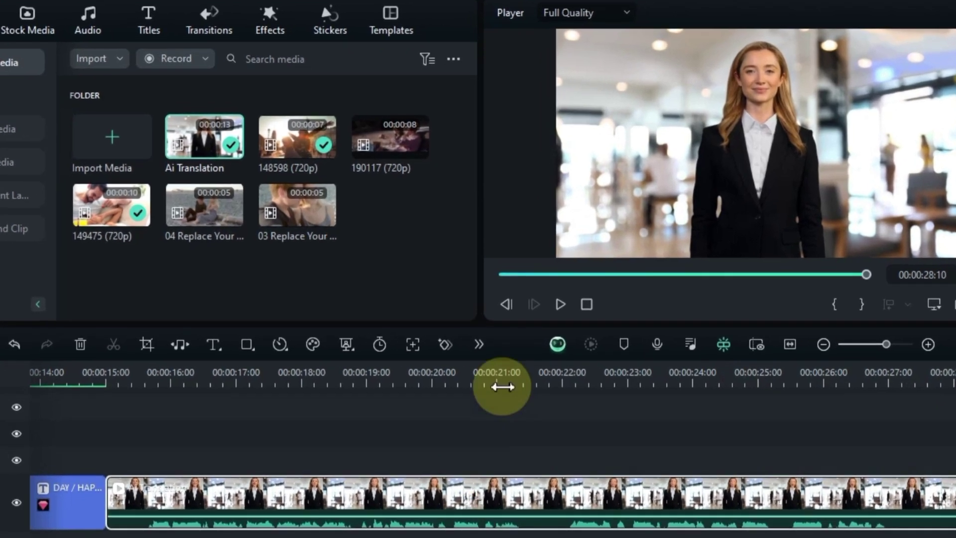
Step: Pin AI Translation to the visible editing toolbar through toolbar customization and save the layout
click(478, 343)
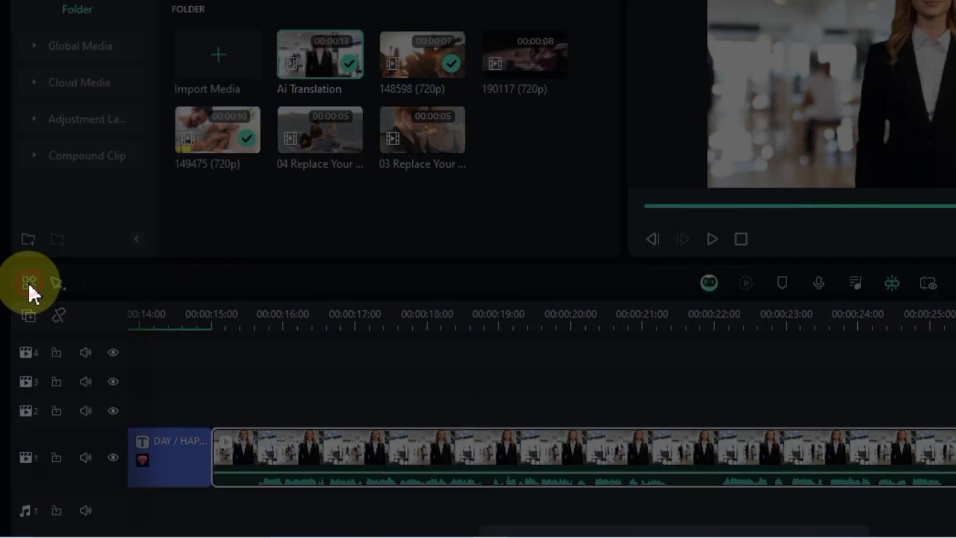
click(29, 284)
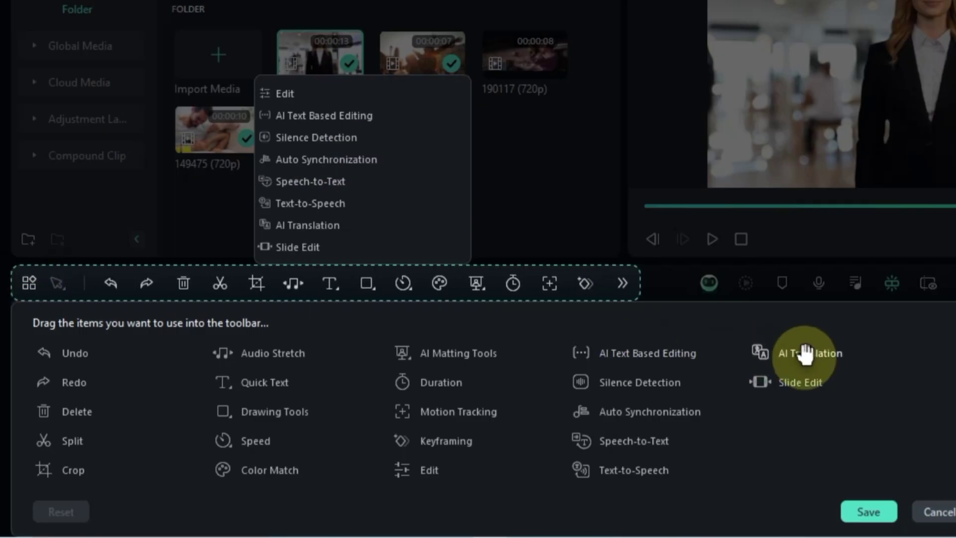
drag(805, 353, 505, 290)
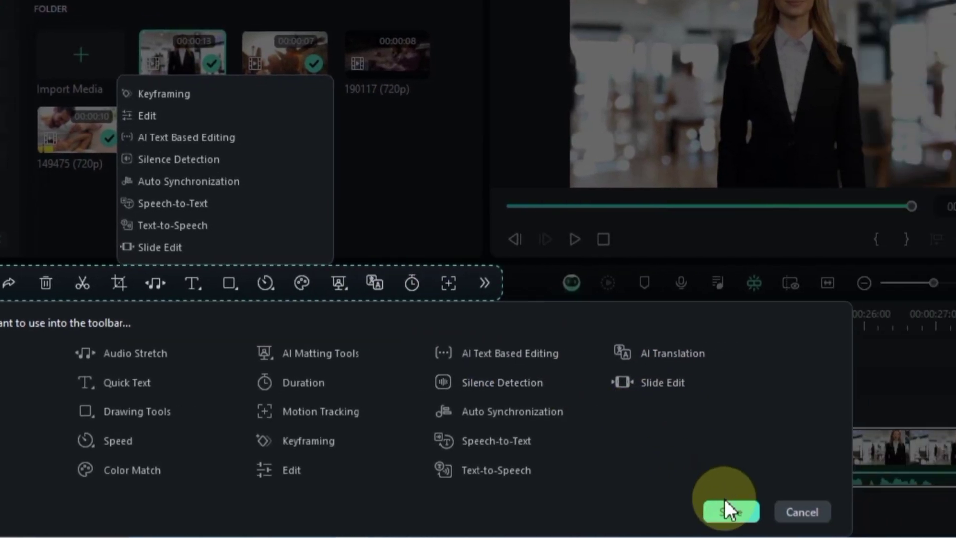
click(860, 512)
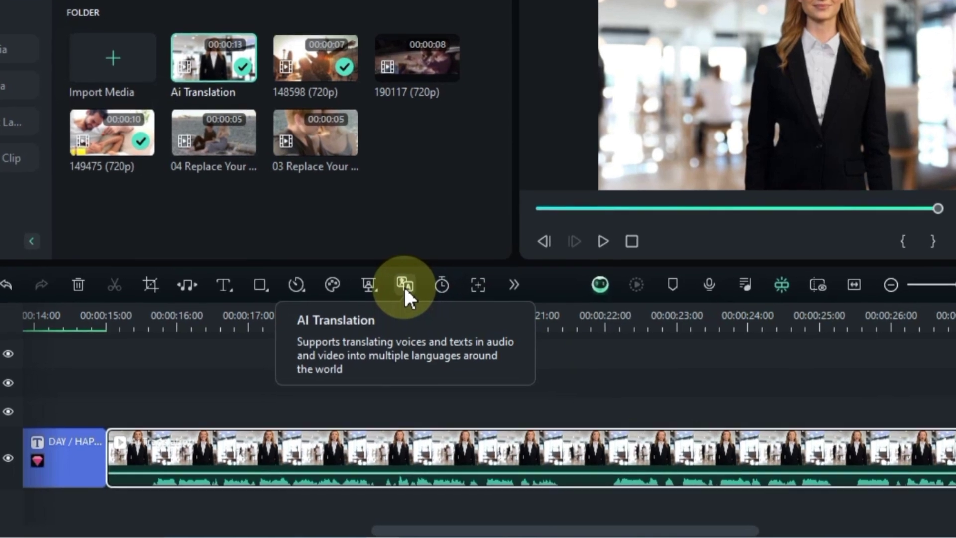
Step: Run AI Translation on the presenter clip, translating voice and text into Spanish (Spain)
click(404, 285)
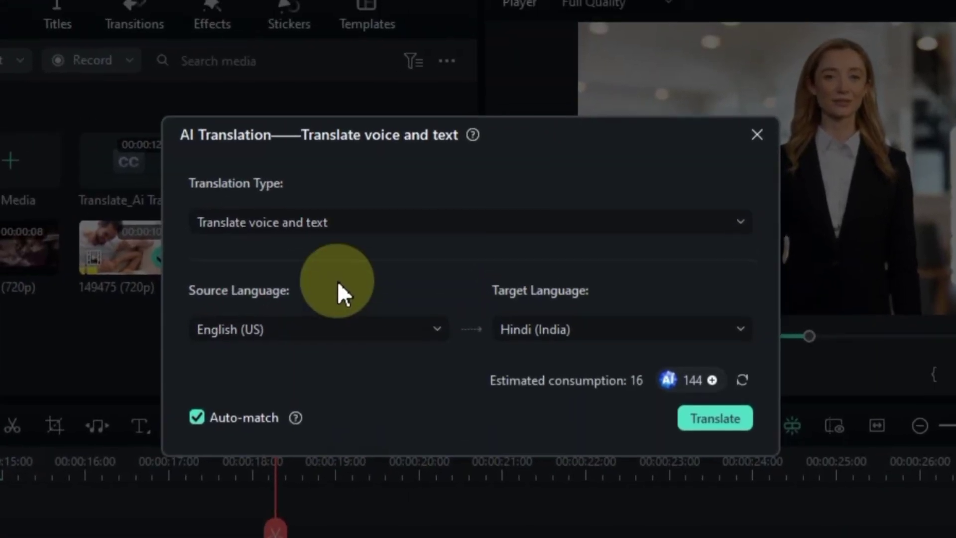
click(340, 221)
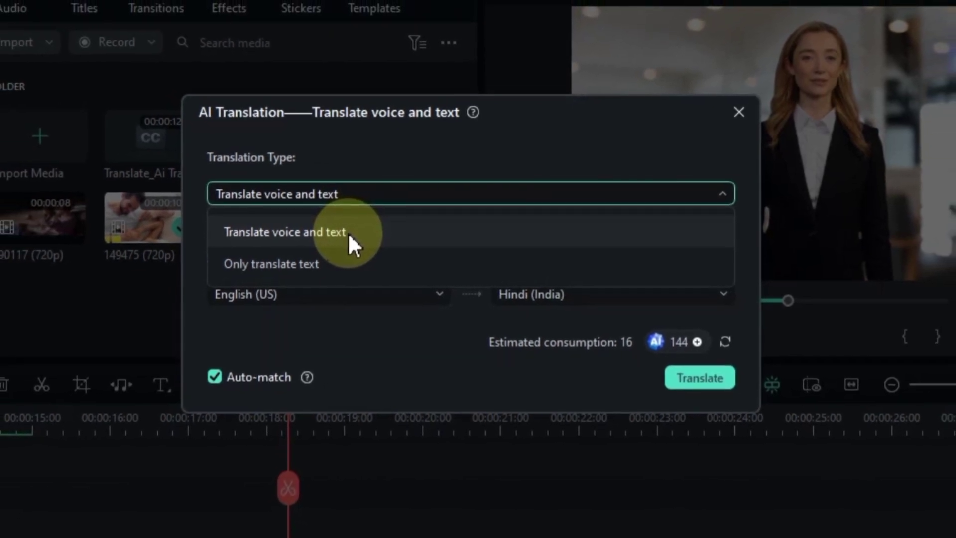
click(348, 232)
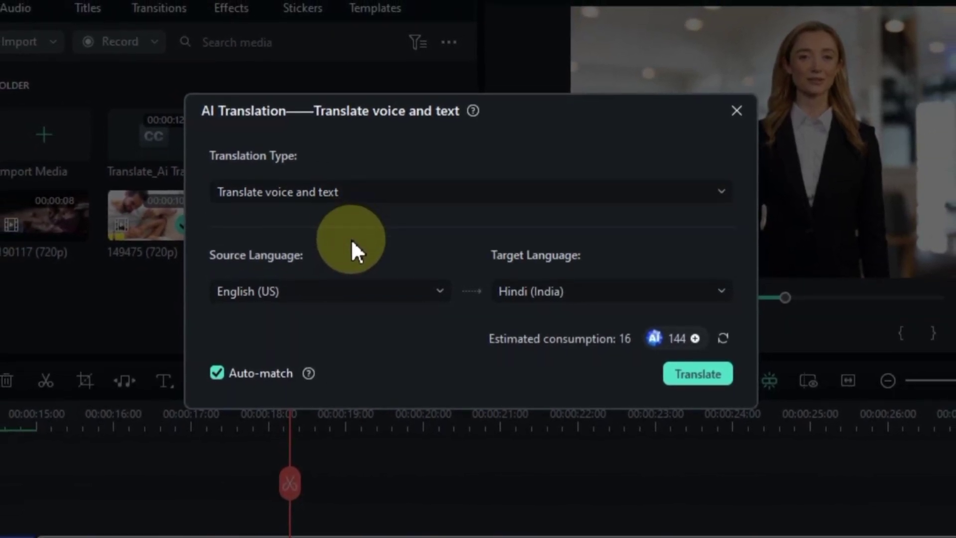
click(342, 291)
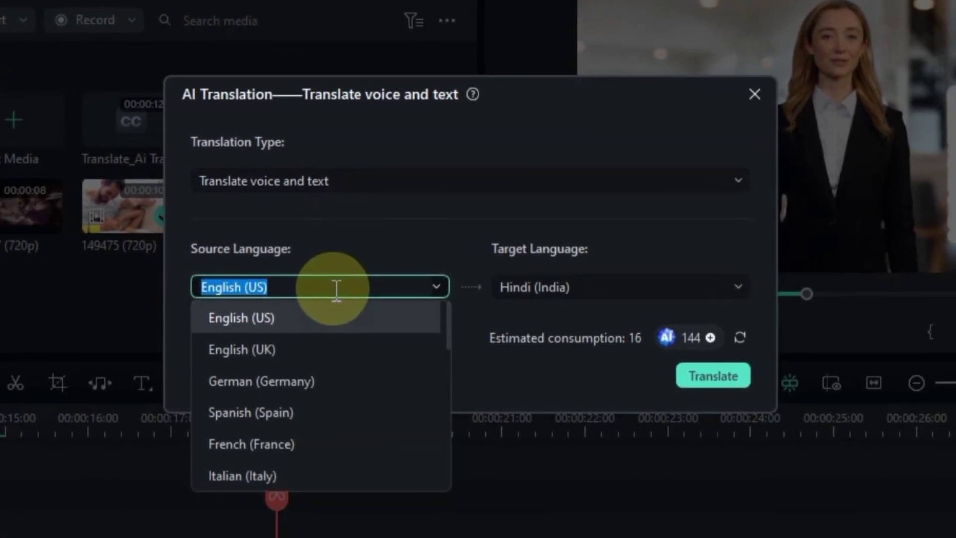
click(572, 286)
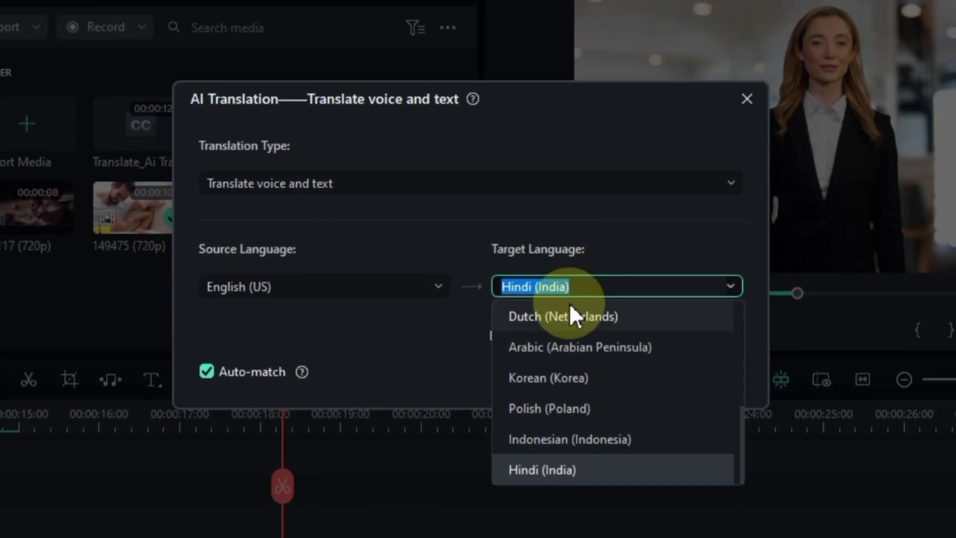
scroll(564, 364, up, 2)
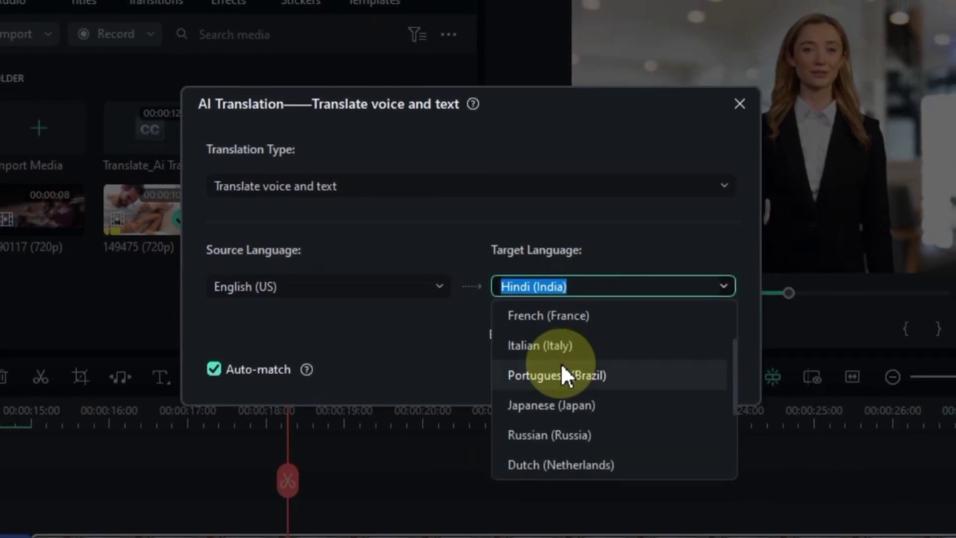
scroll(560, 351, up, 2)
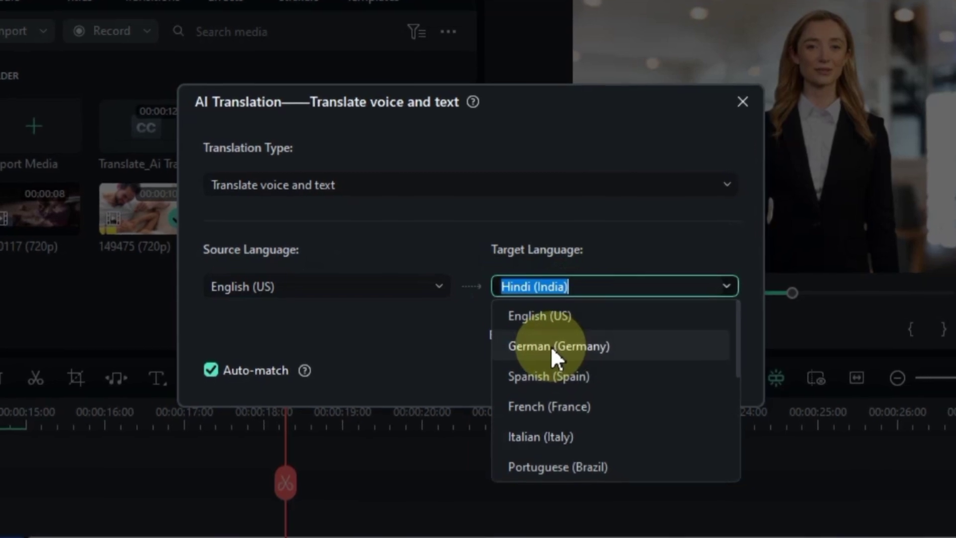
click(550, 377)
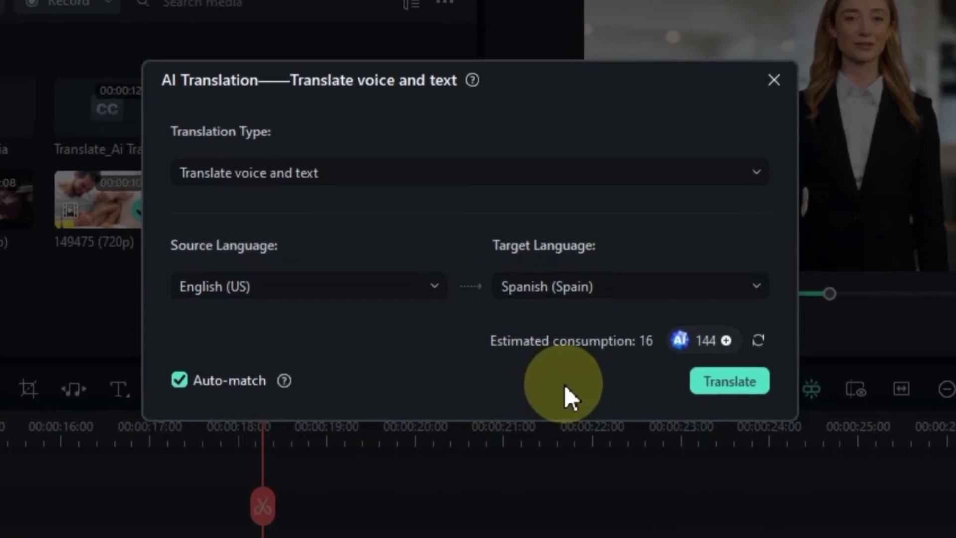
click(726, 379)
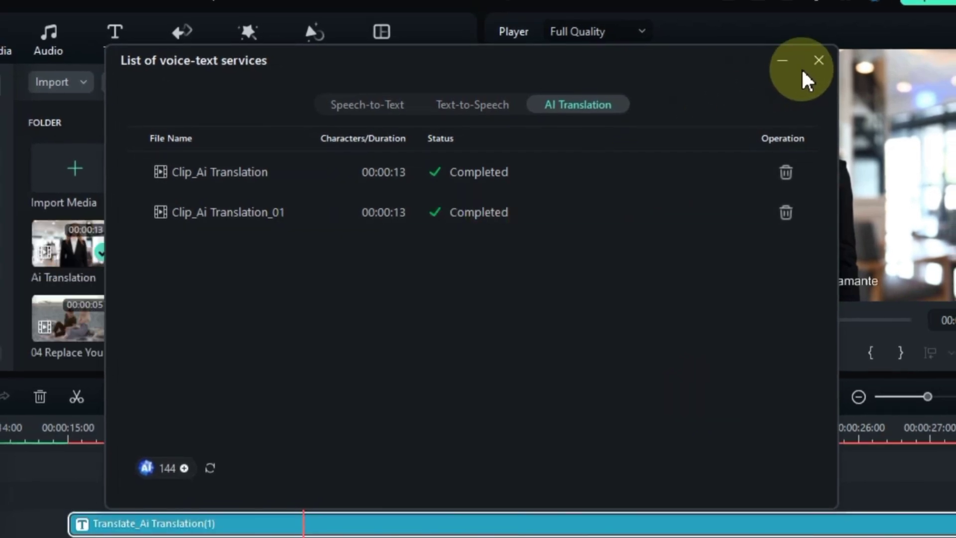
Step: Close the List of voice-text services window
click(819, 60)
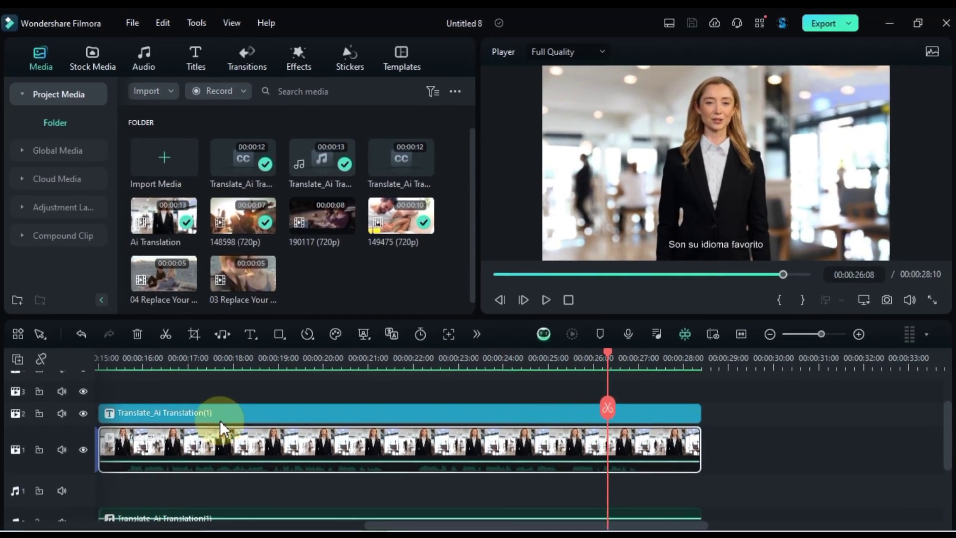
Step: Open the Spanish subtitles in Edit Subtitle File and review lines like 'Con l traducción.' and 'En Fillmore 13.'
double_click(220, 413)
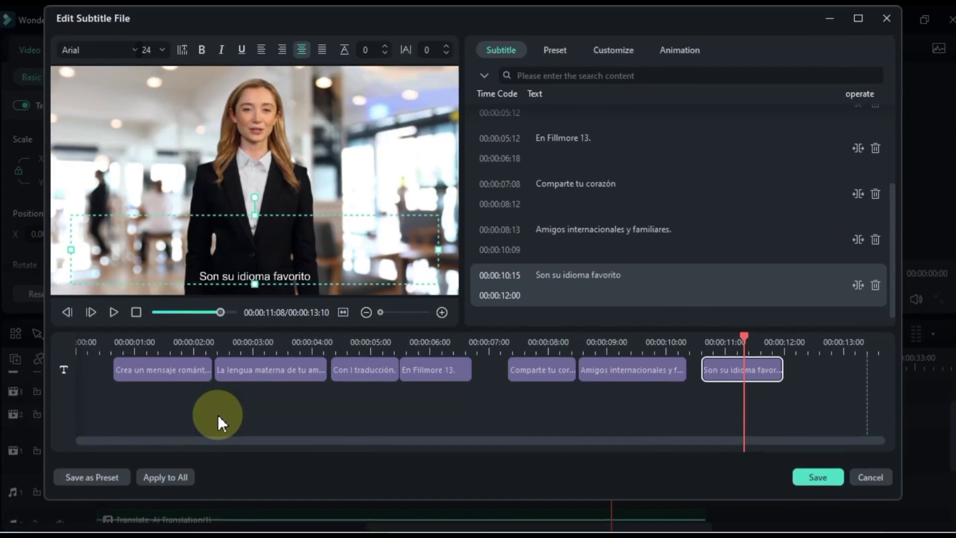
scroll(568, 262, up, 5)
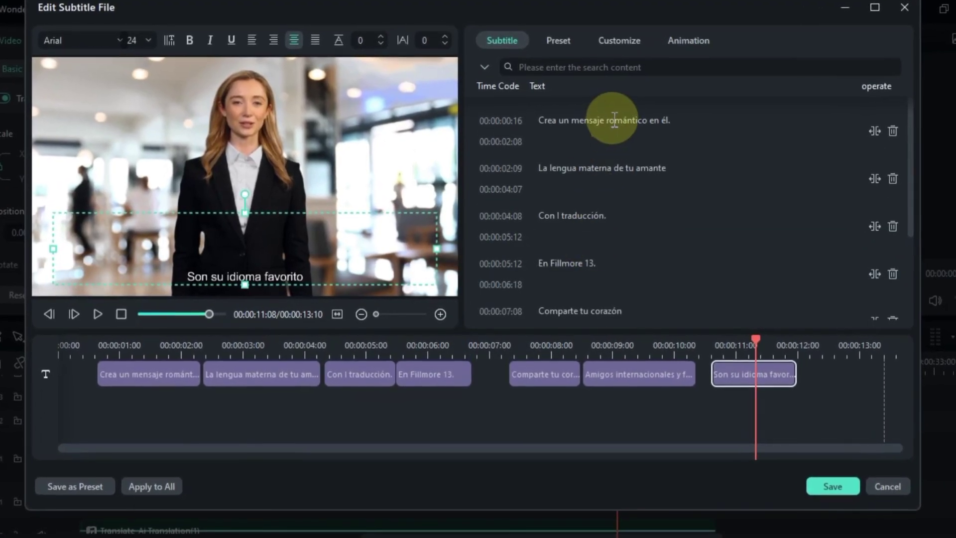
click(639, 121)
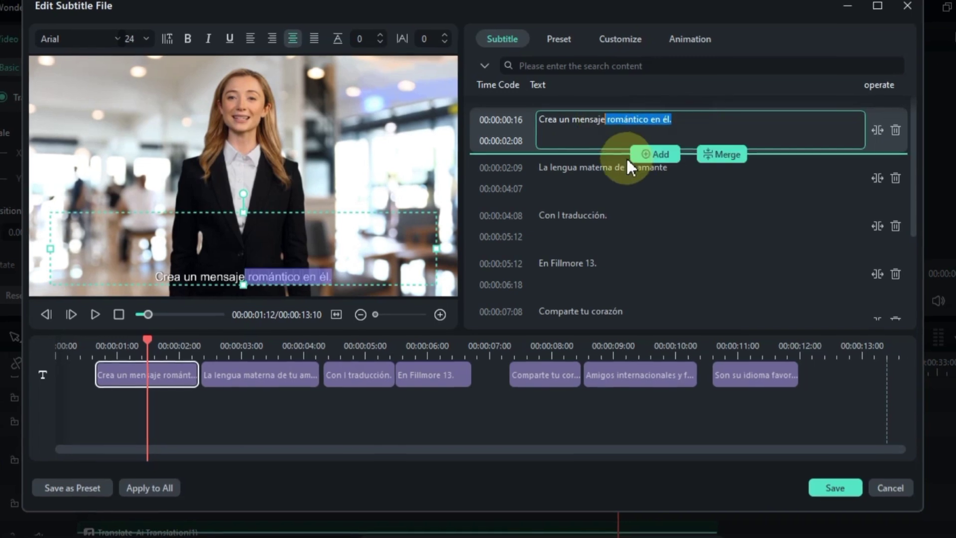
click(619, 171)
click(632, 213)
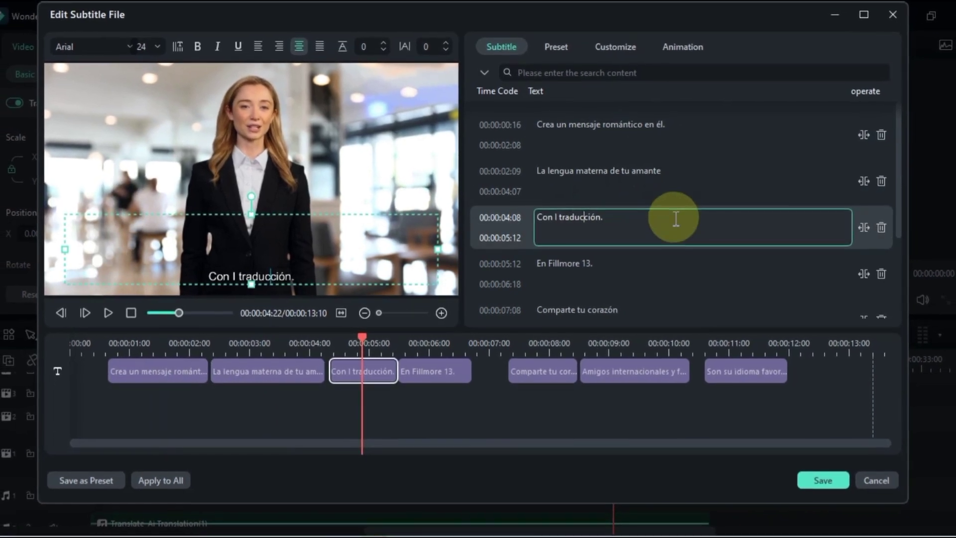
click(590, 266)
scroll(579, 273, down, 3)
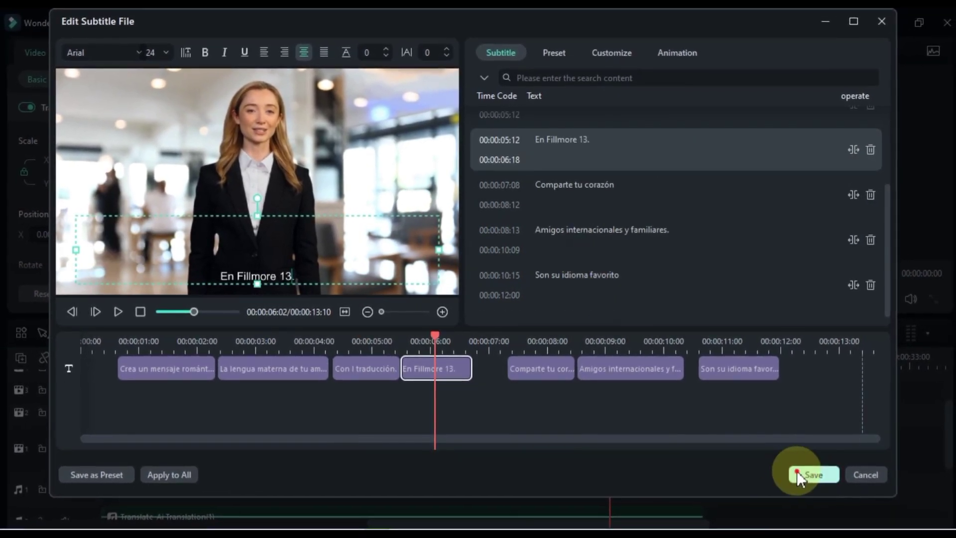